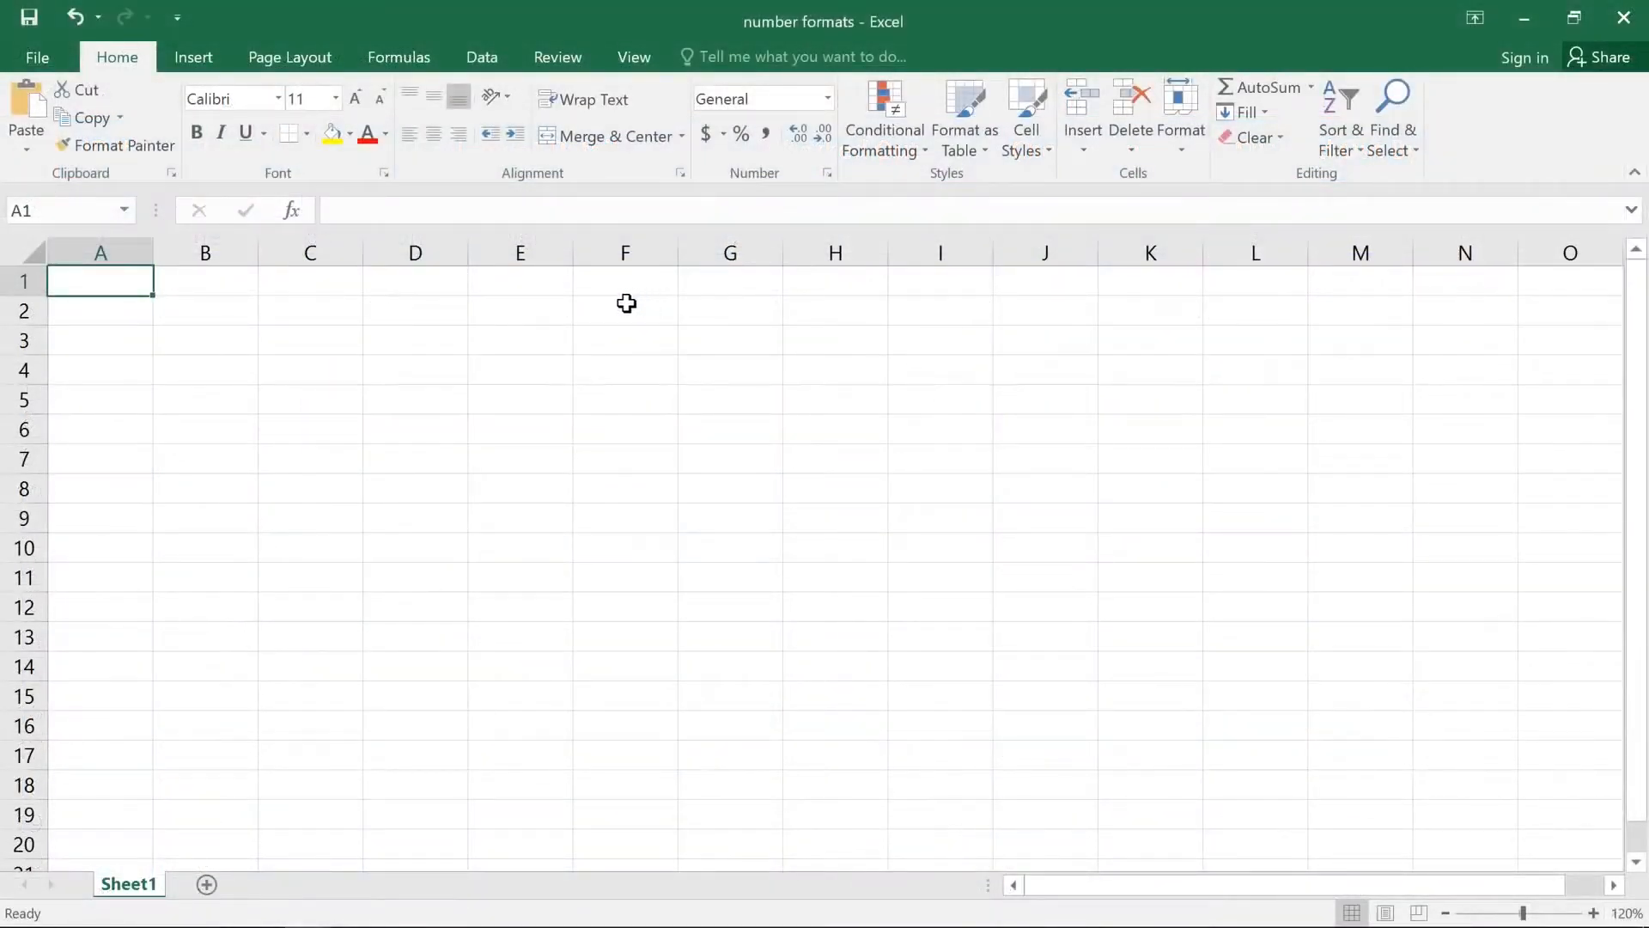
Step: Enter the date 1/1/2015 in cell E1 and apply the Long Date number format to it
double_click(554, 287)
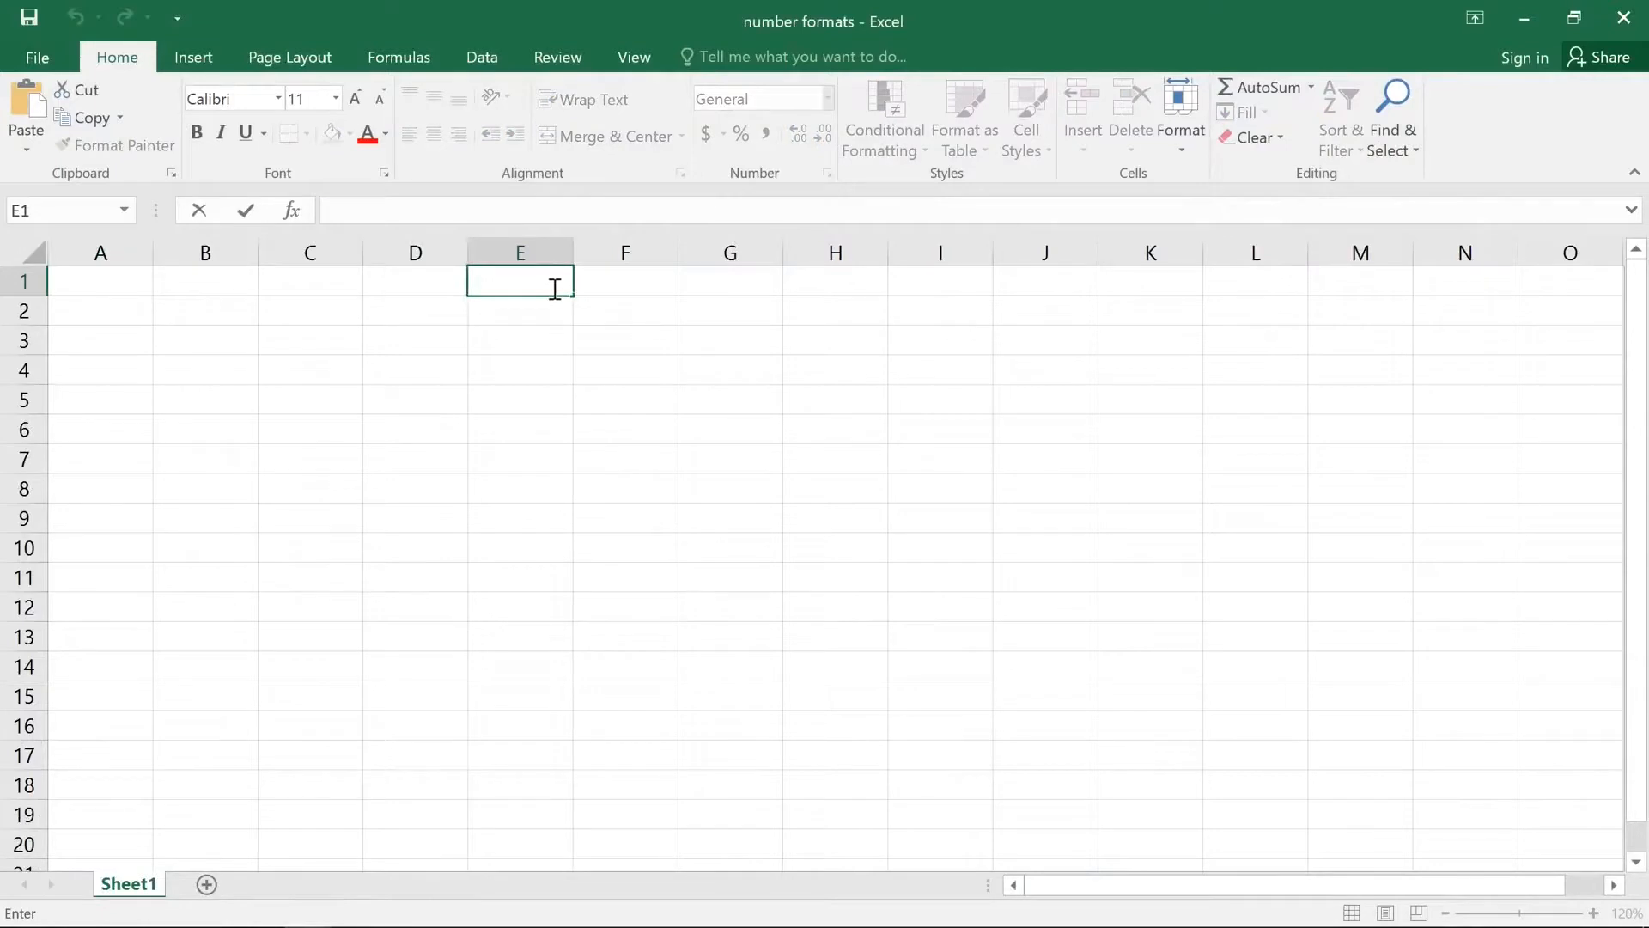
text(1/1/2015)
key(Return)
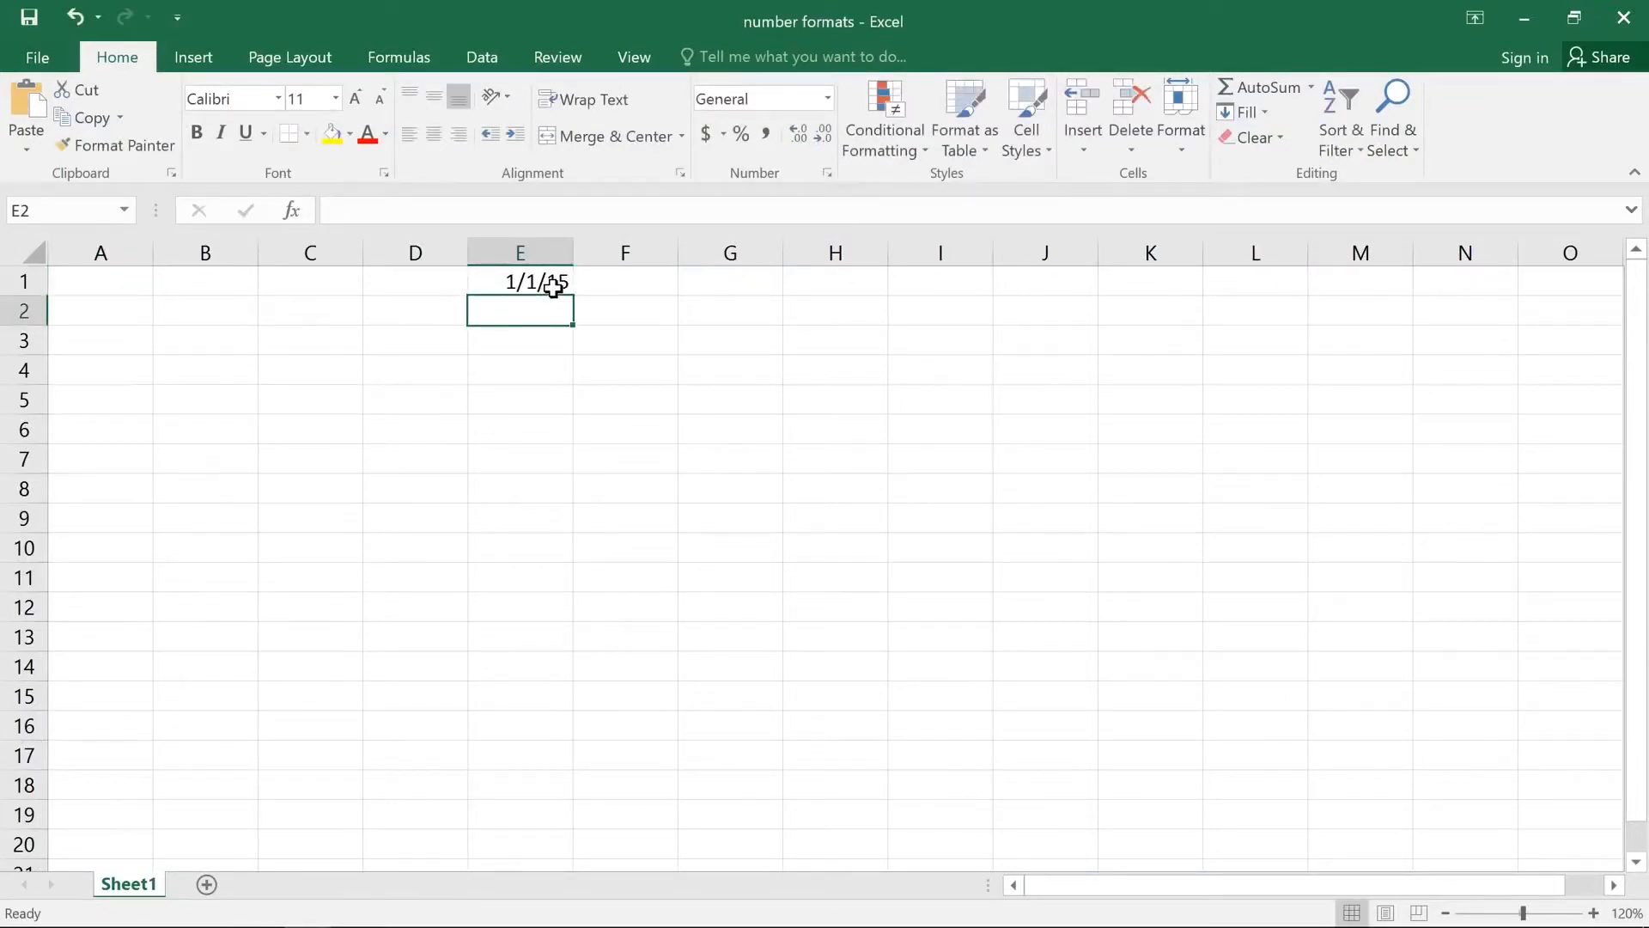
click(554, 287)
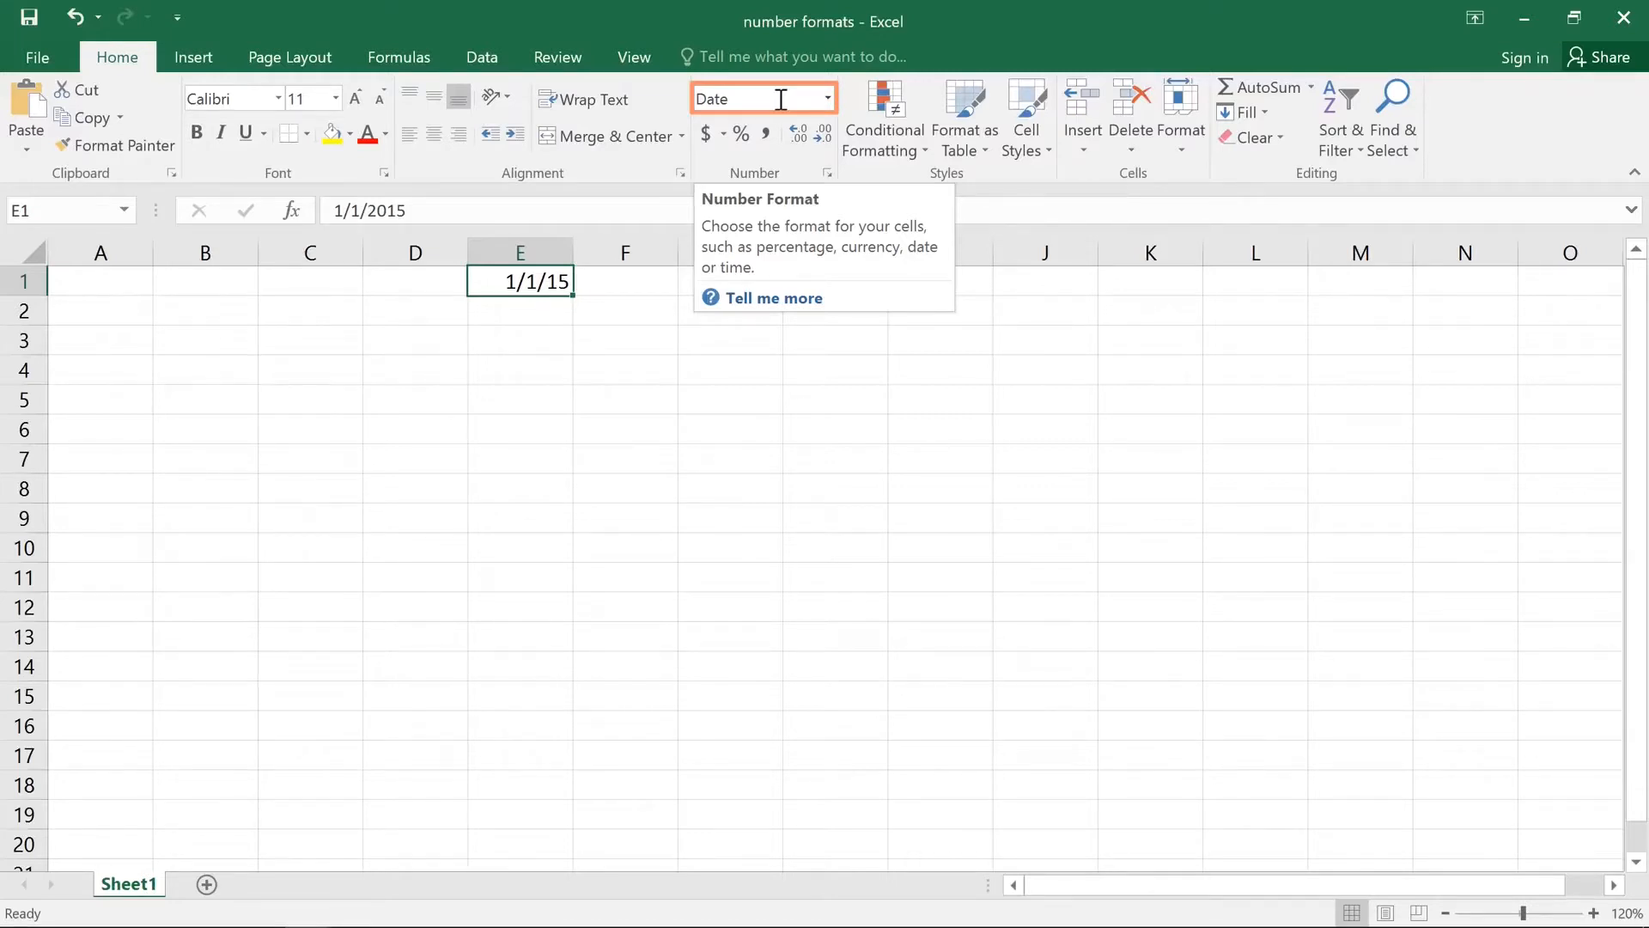
click(827, 101)
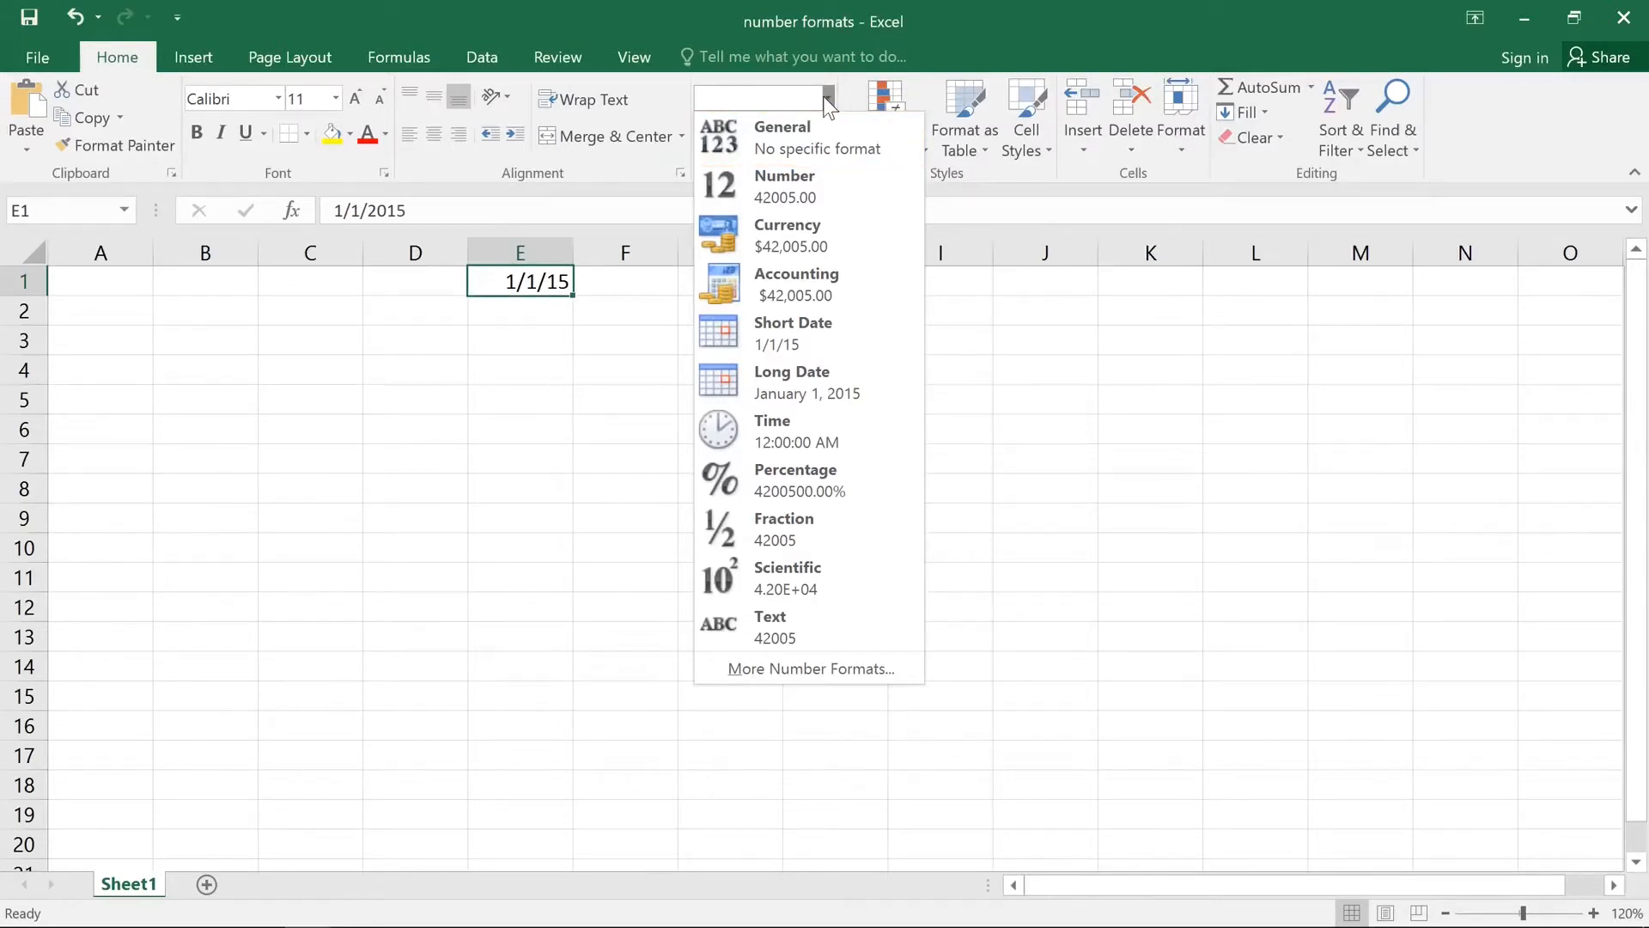
click(878, 389)
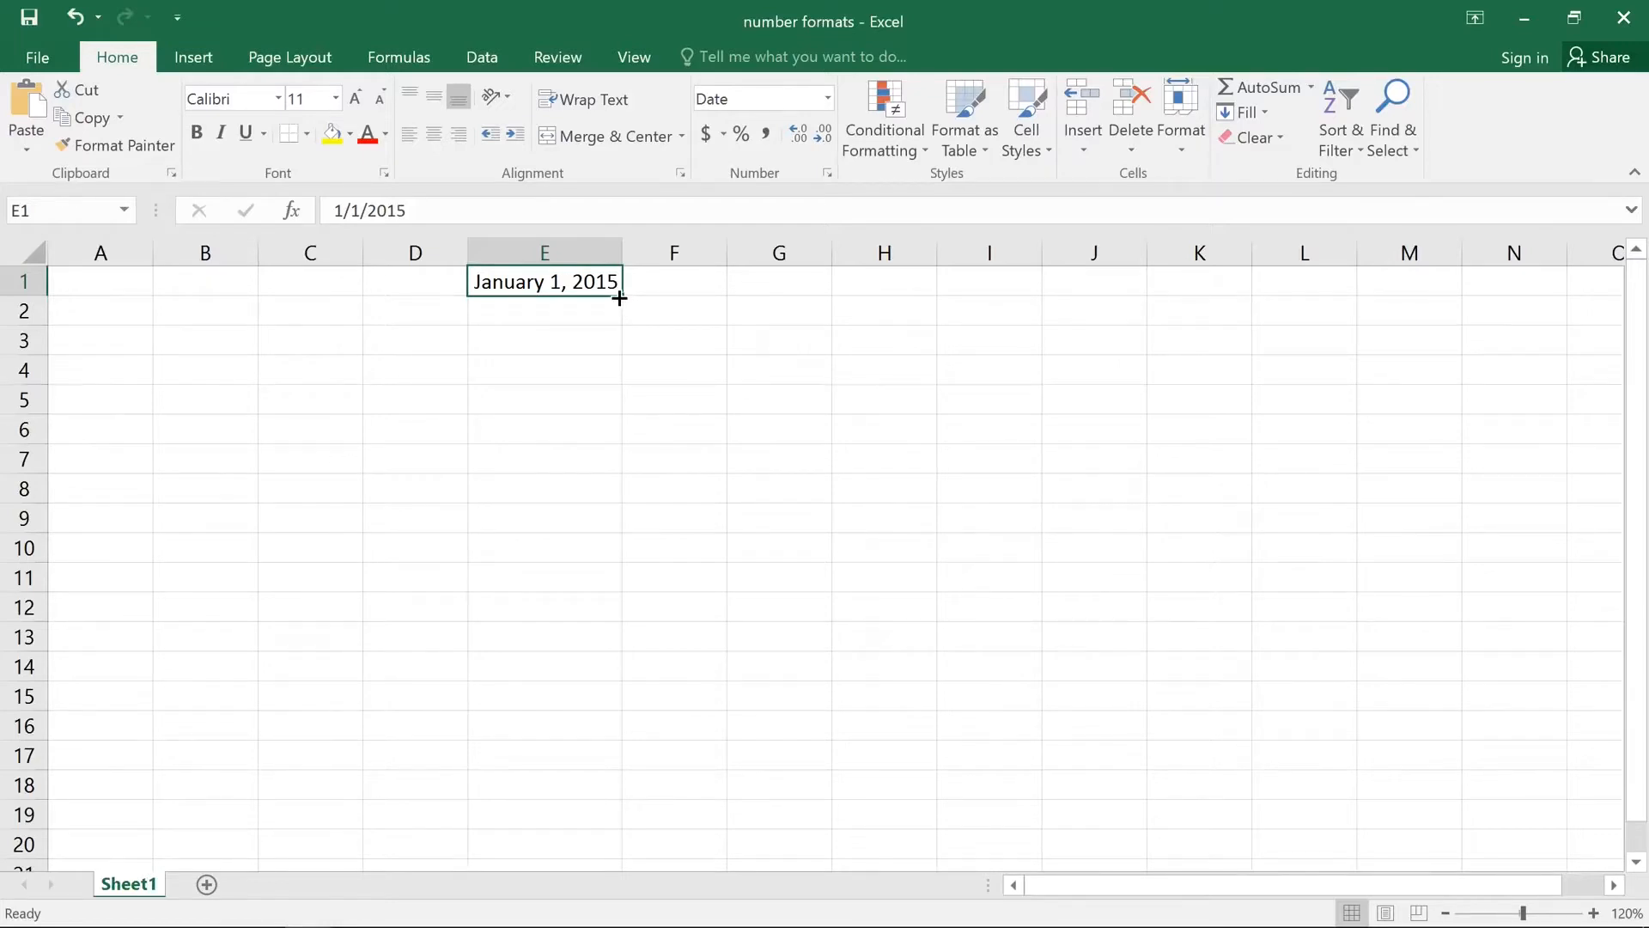
Step: Fill the date series from E1 down to E15 and widen column E to fit the long dates
drag(619, 298, 625, 710)
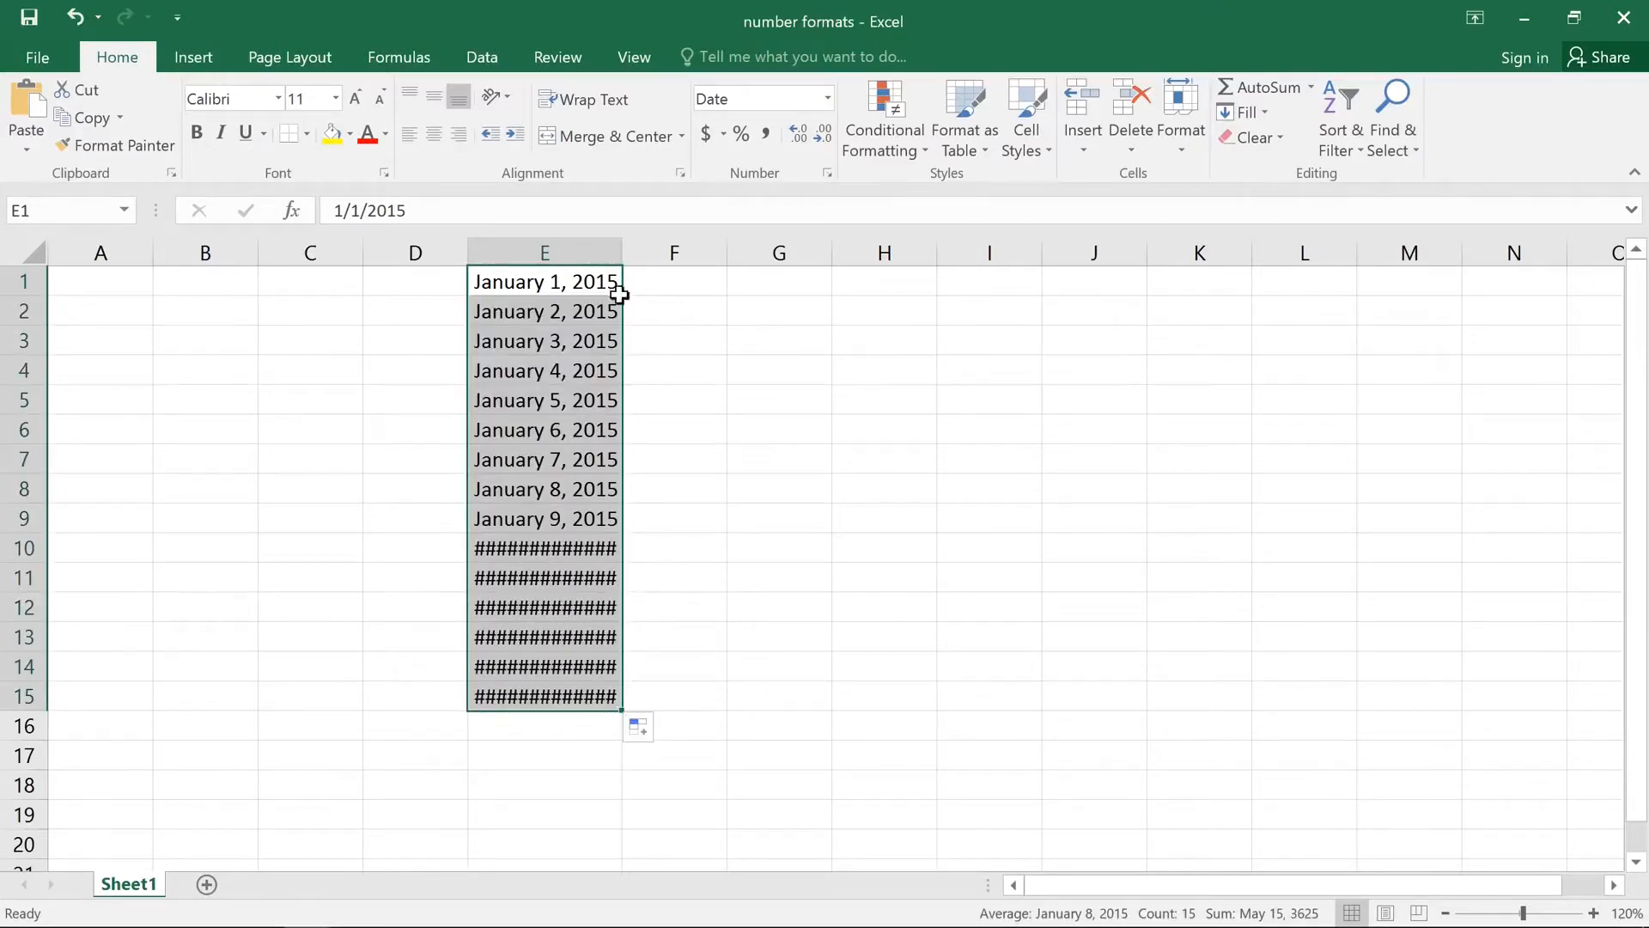
drag(619, 253, 657, 253)
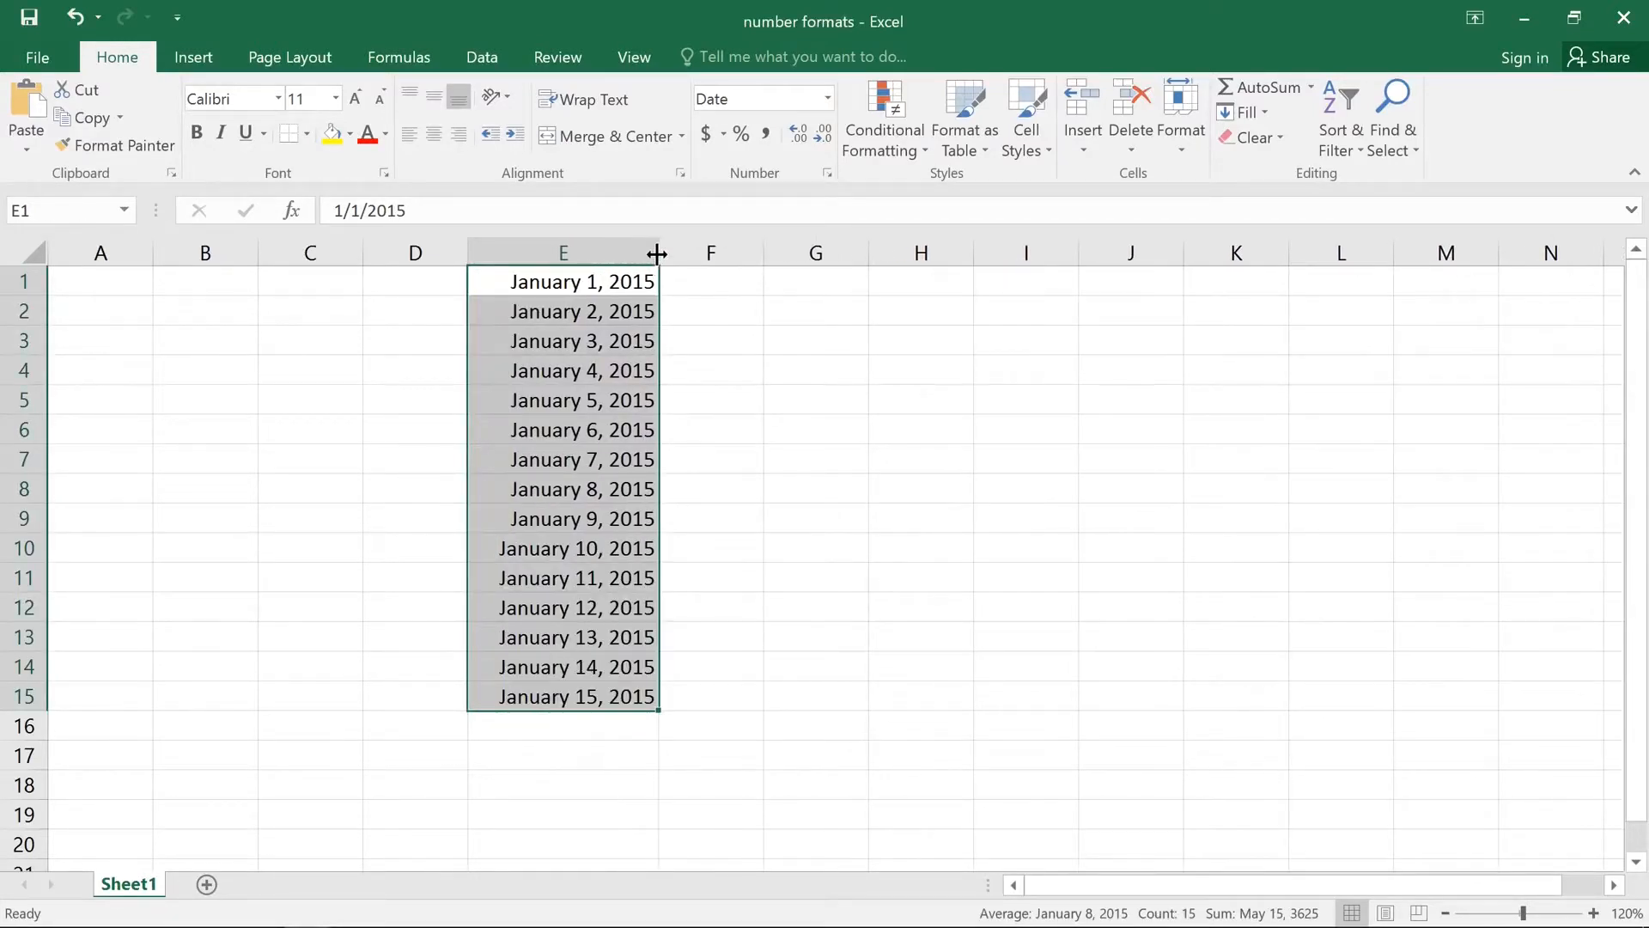
Step: Enter January 1st in cell G1
click(696, 281)
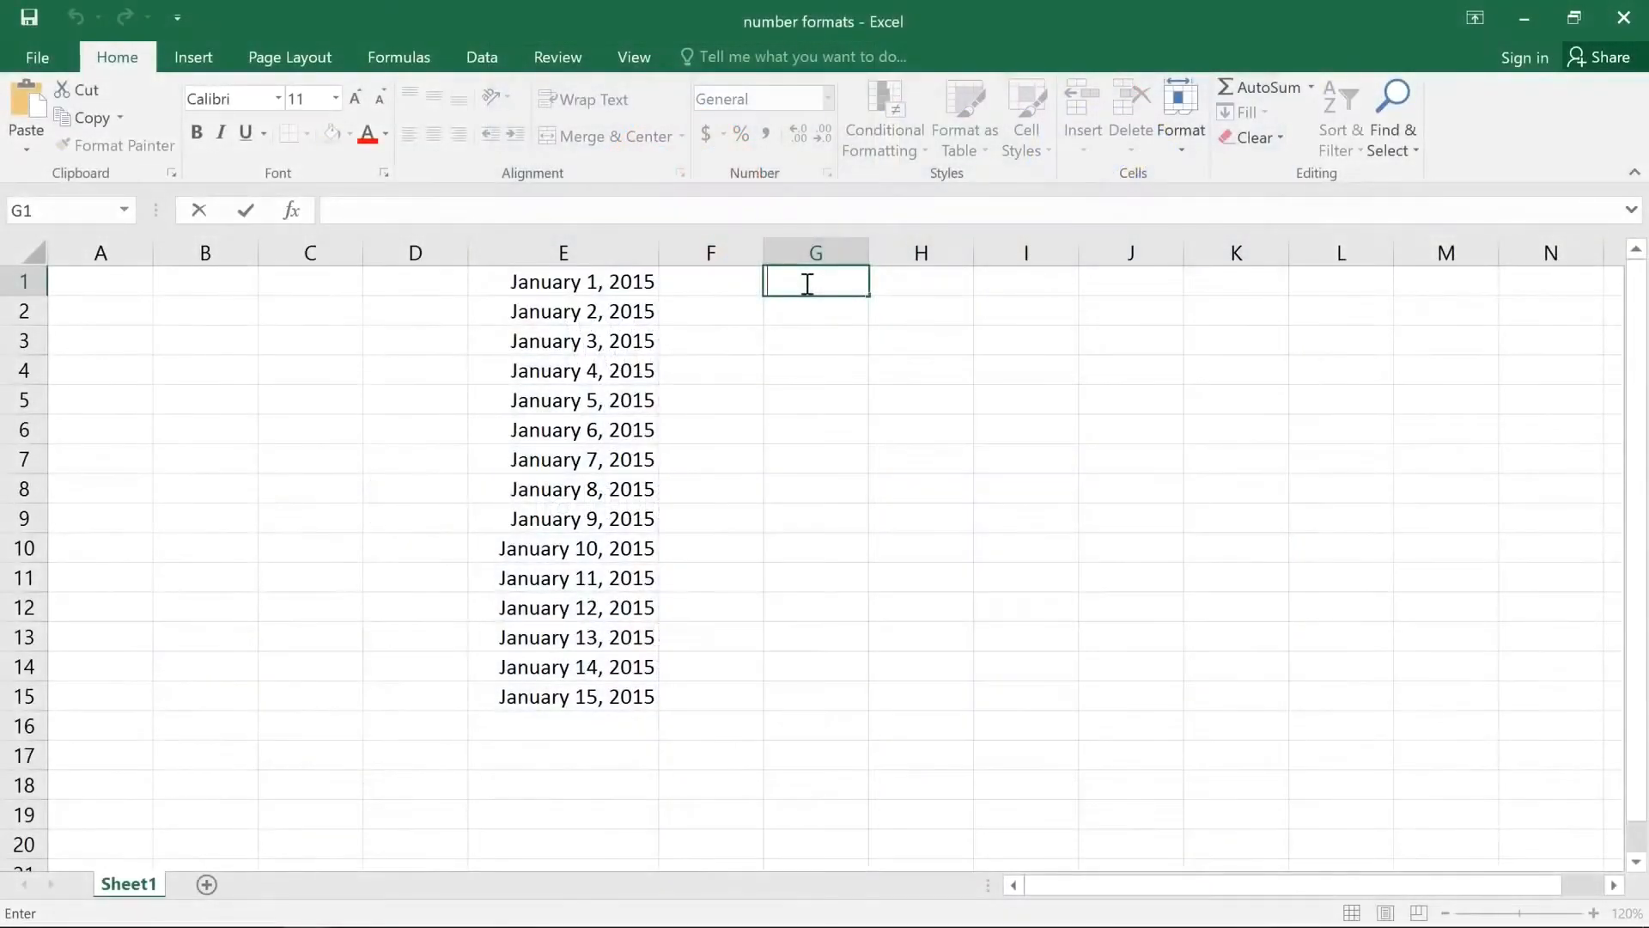
text(January 1st)
key(Return)
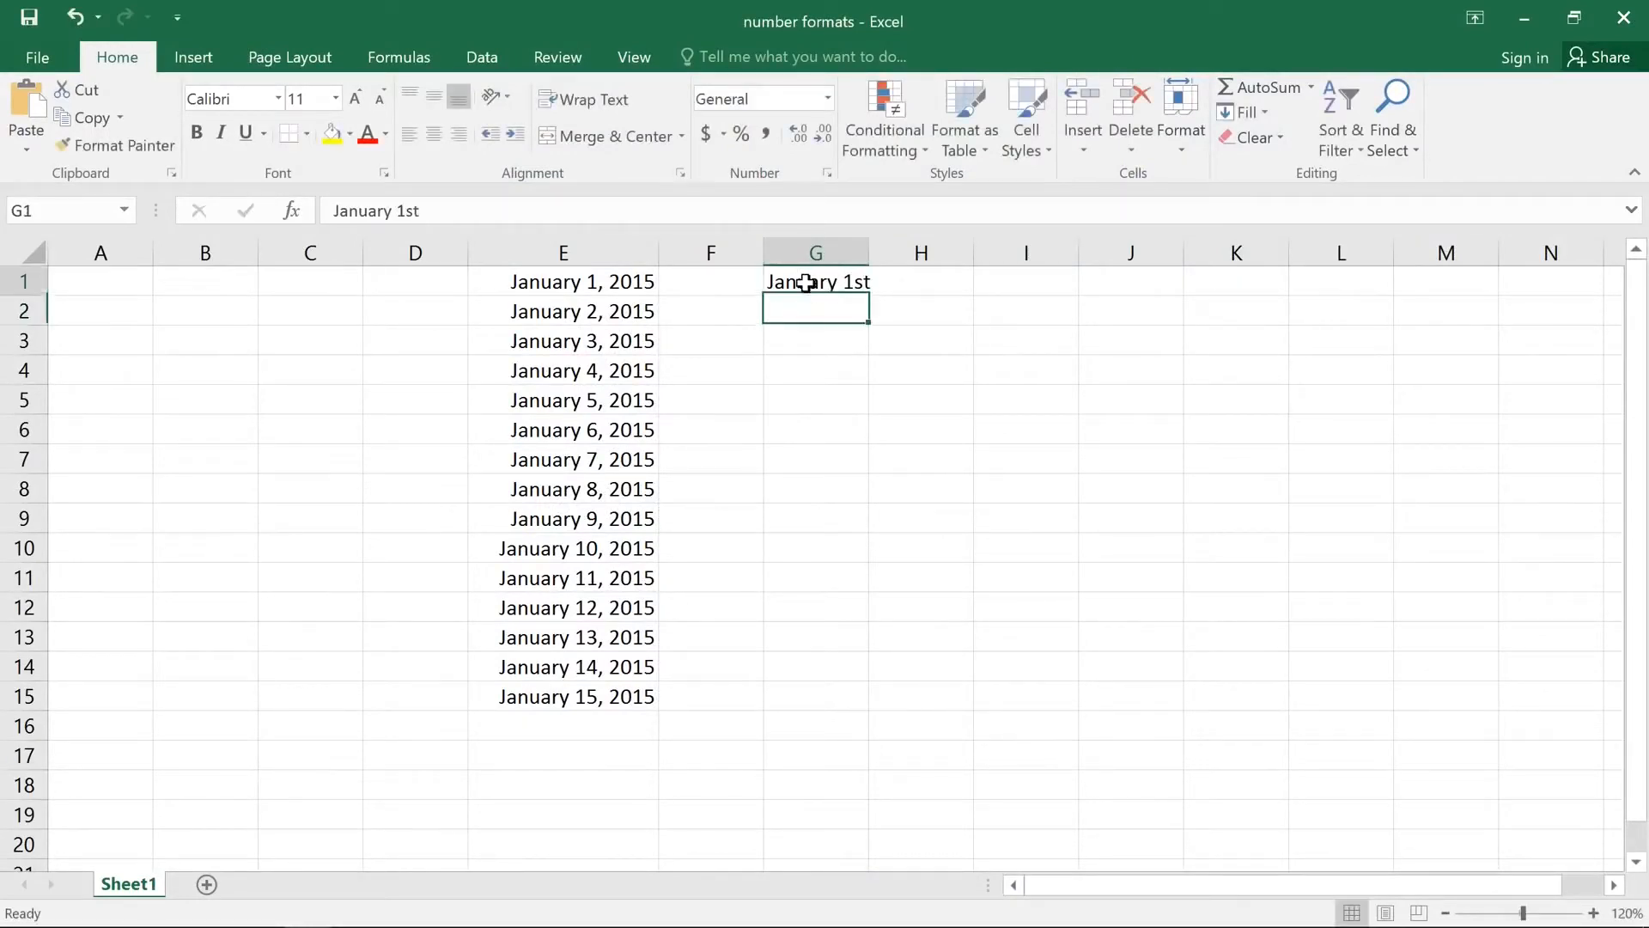
Step: Try to extend cell G1 as a date series down to G7, and undo the fill
click(806, 283)
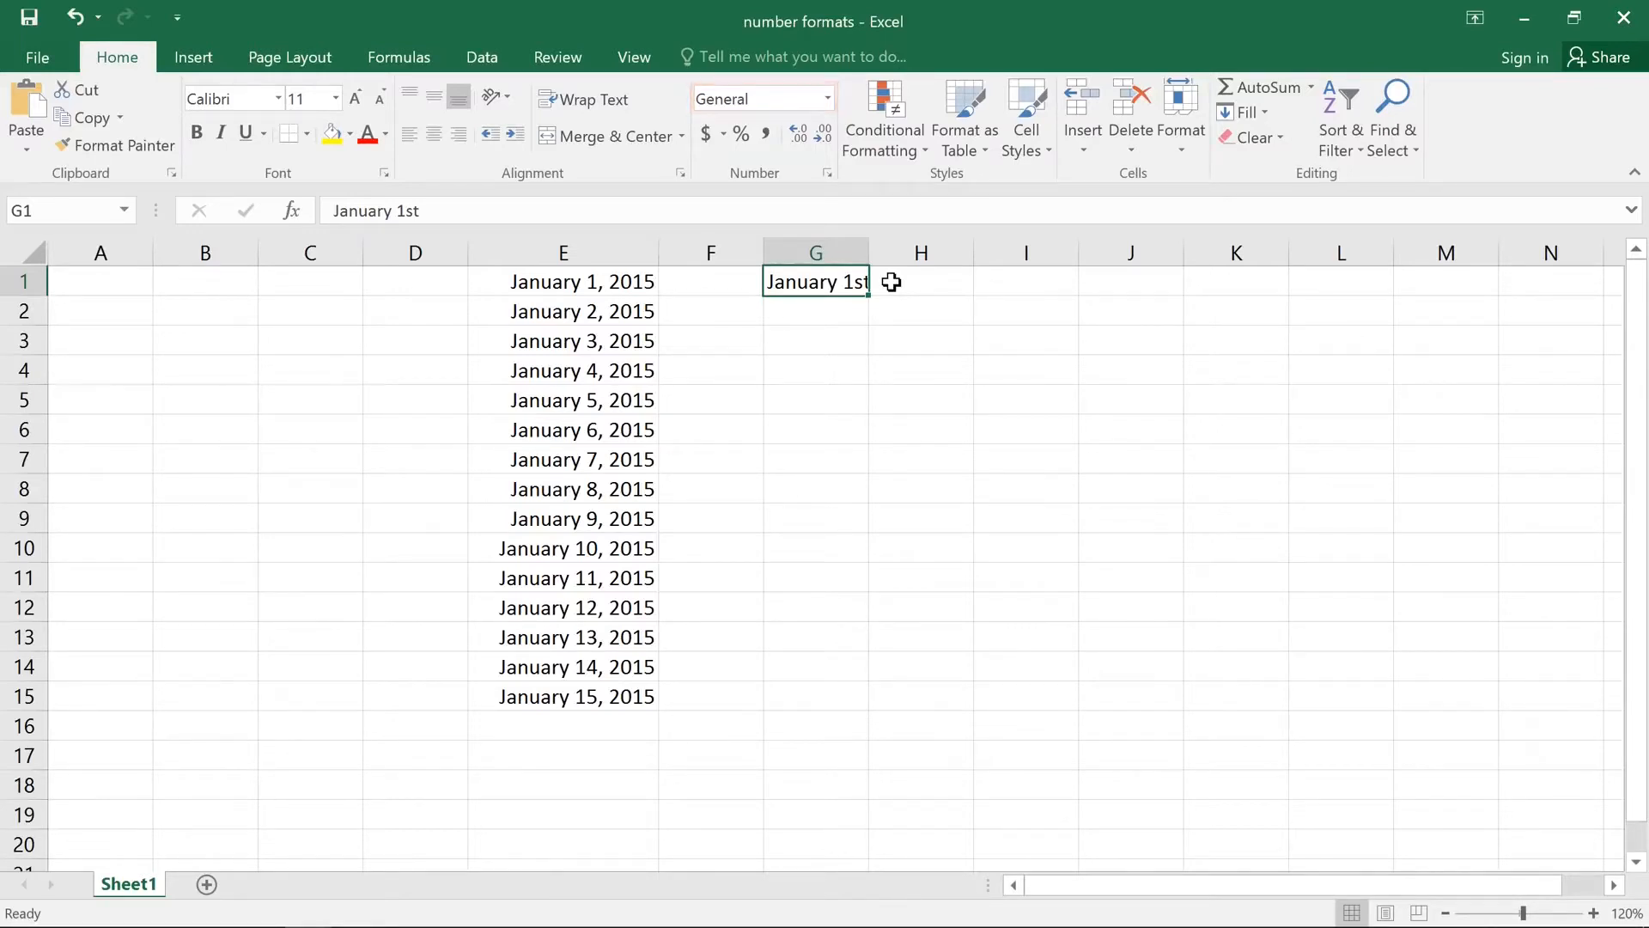
drag(870, 297, 874, 474)
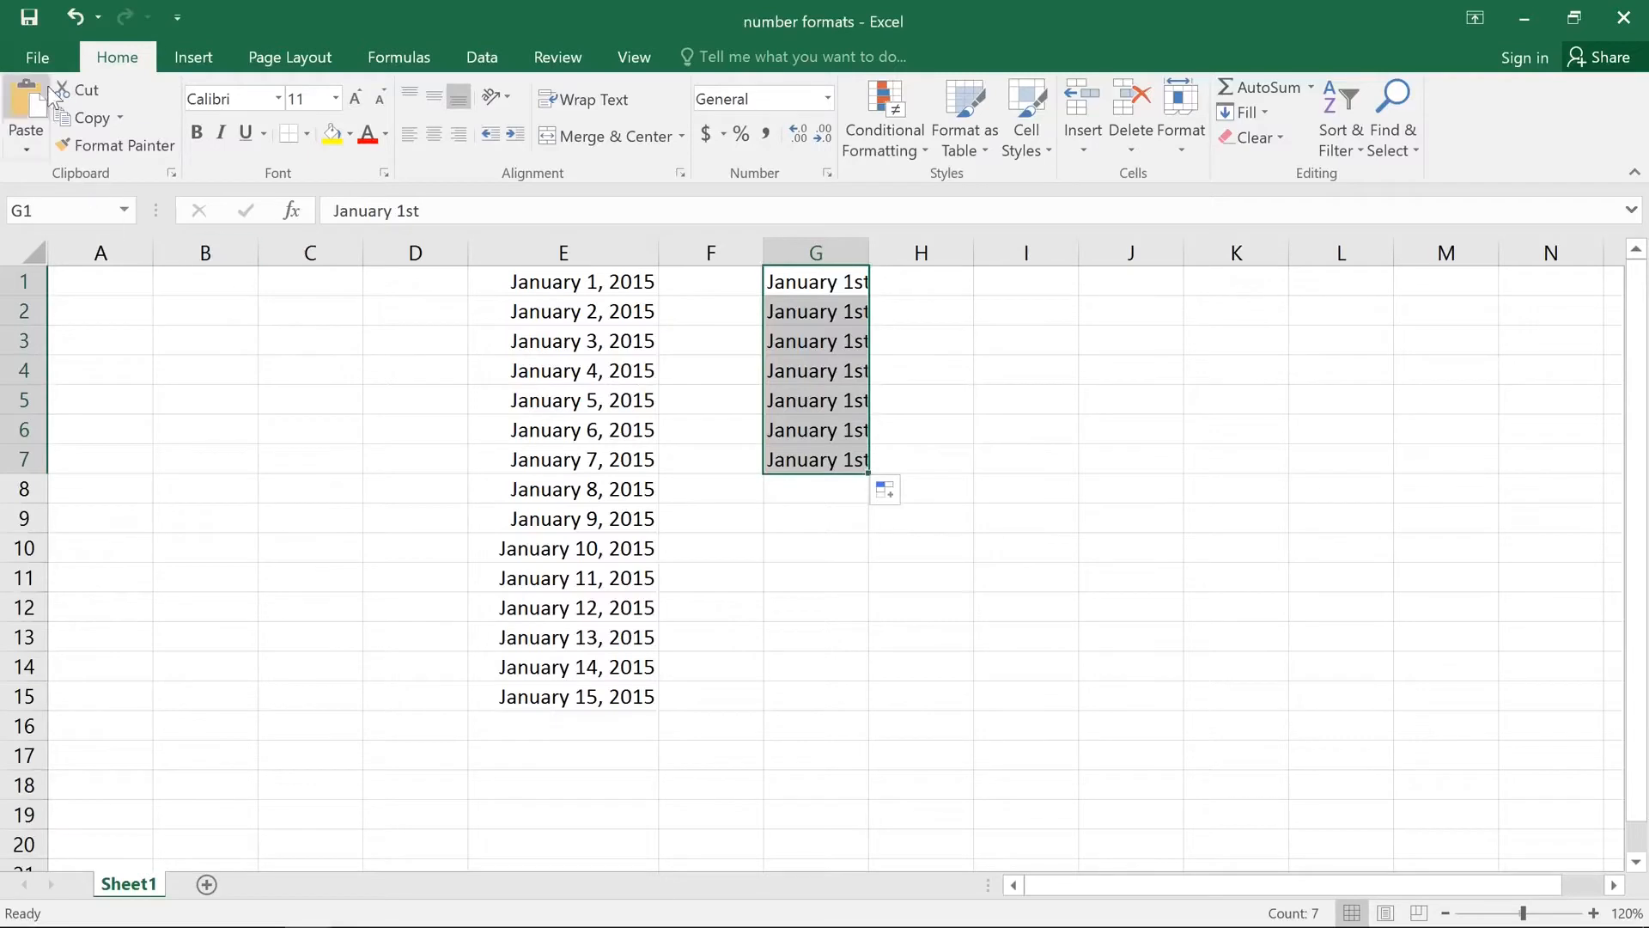
click(74, 18)
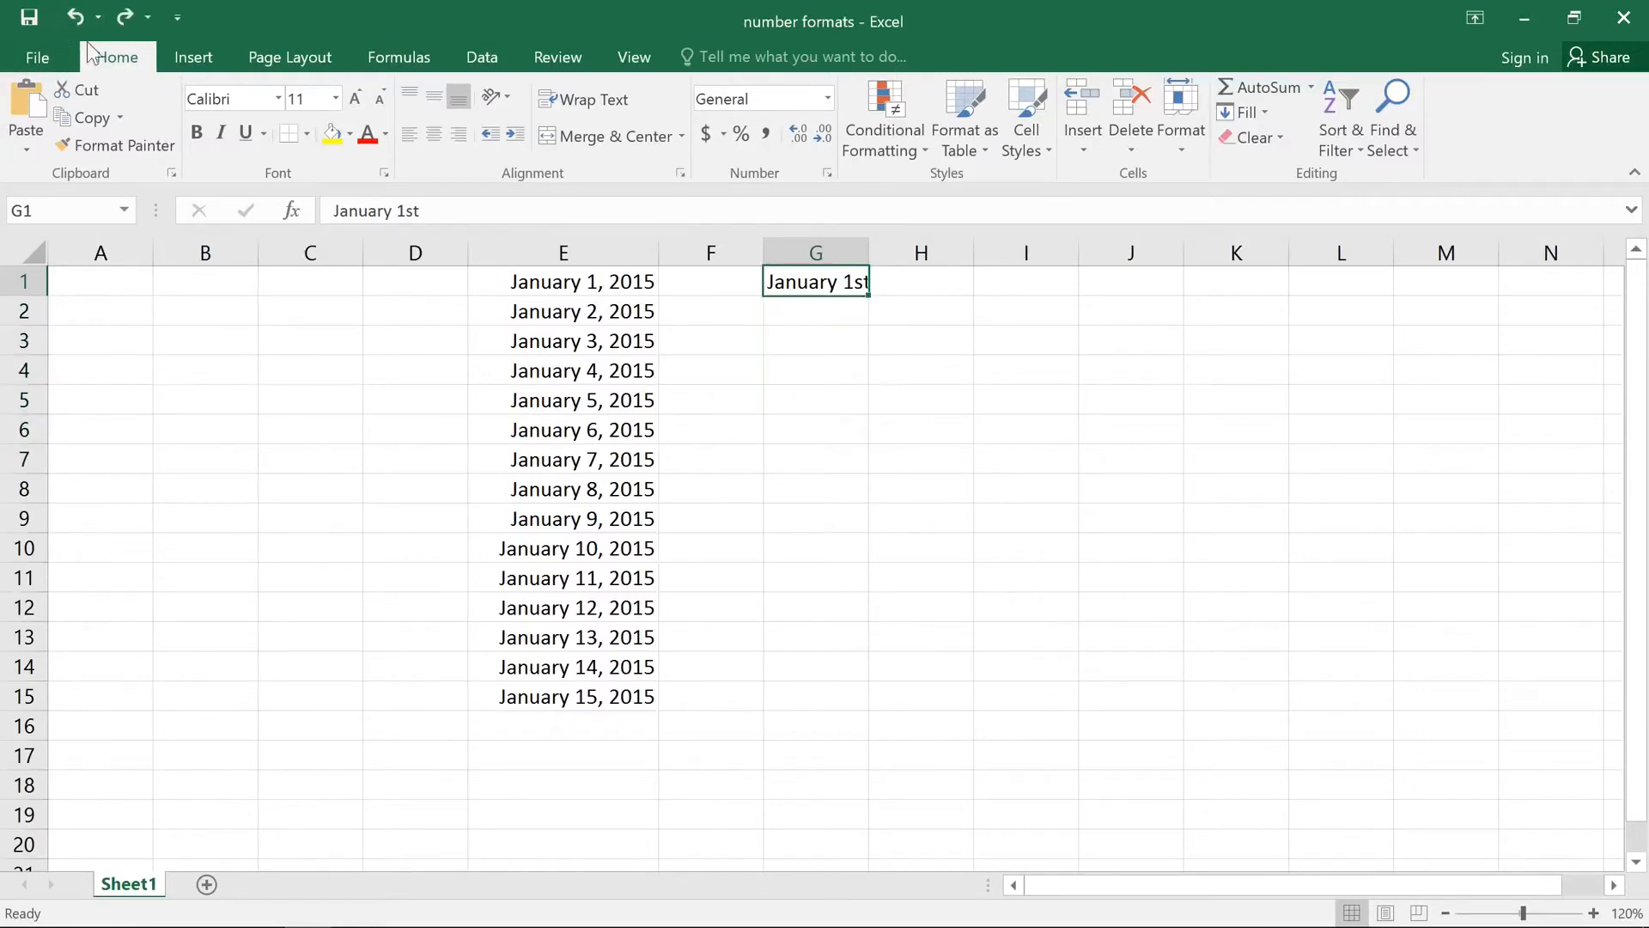
Step: Remove the "st" ending from cell G1 so it reads January 1, and fill the dates down to G15
double_click(855, 284)
key(Right)
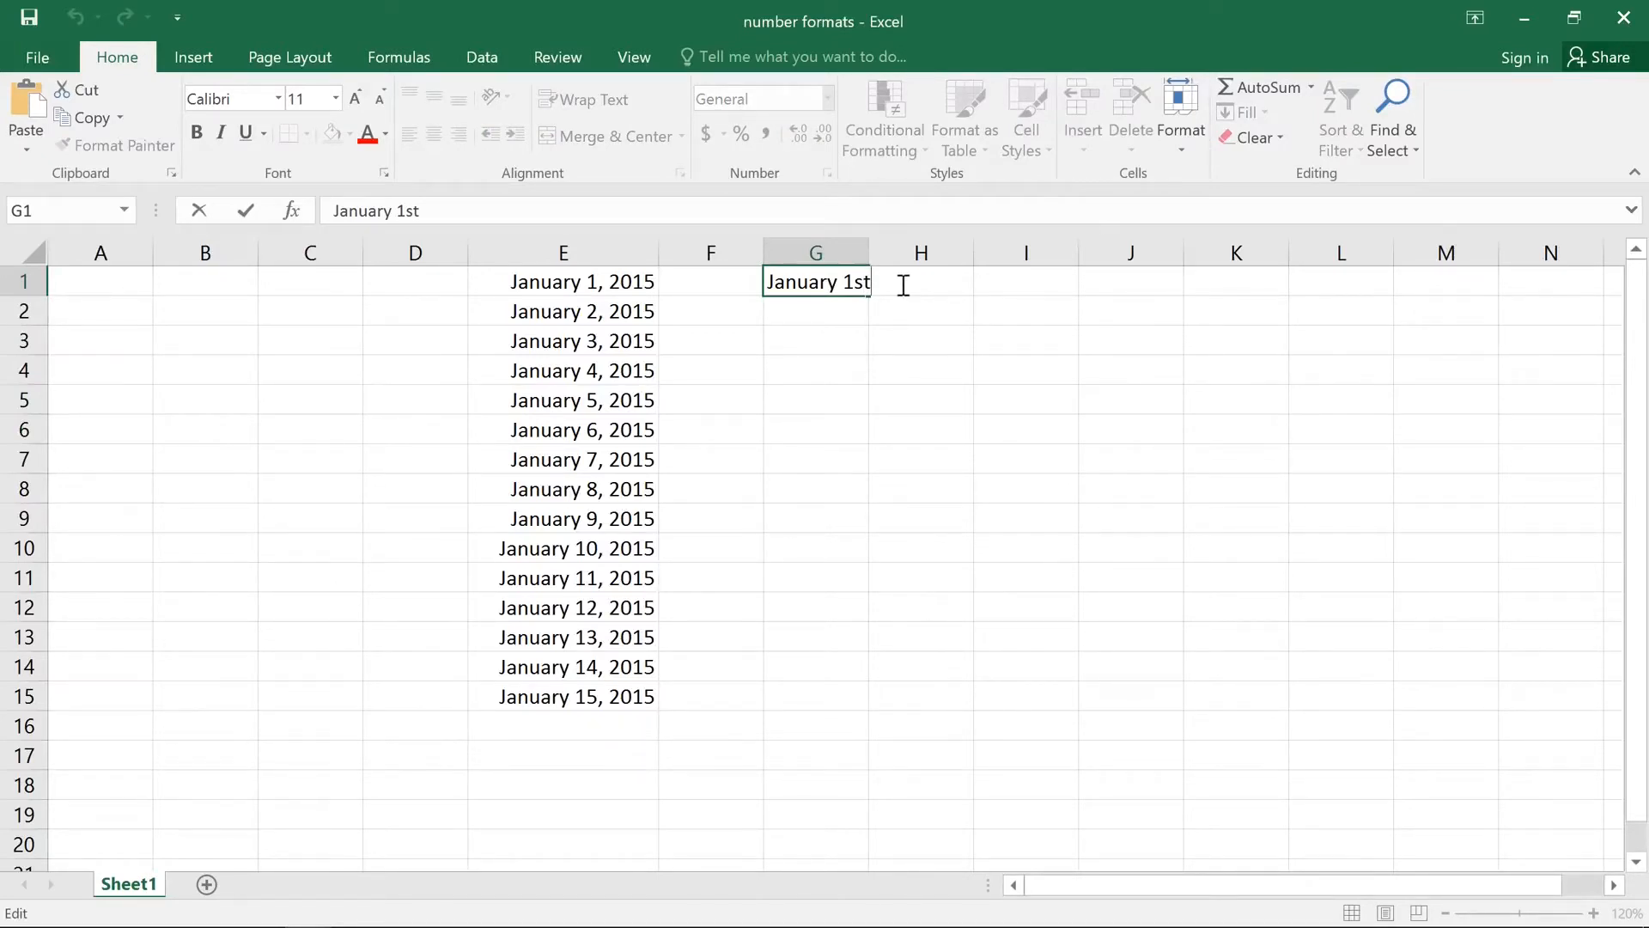
key(BackSpace)
key(BackSpace)
key(Return)
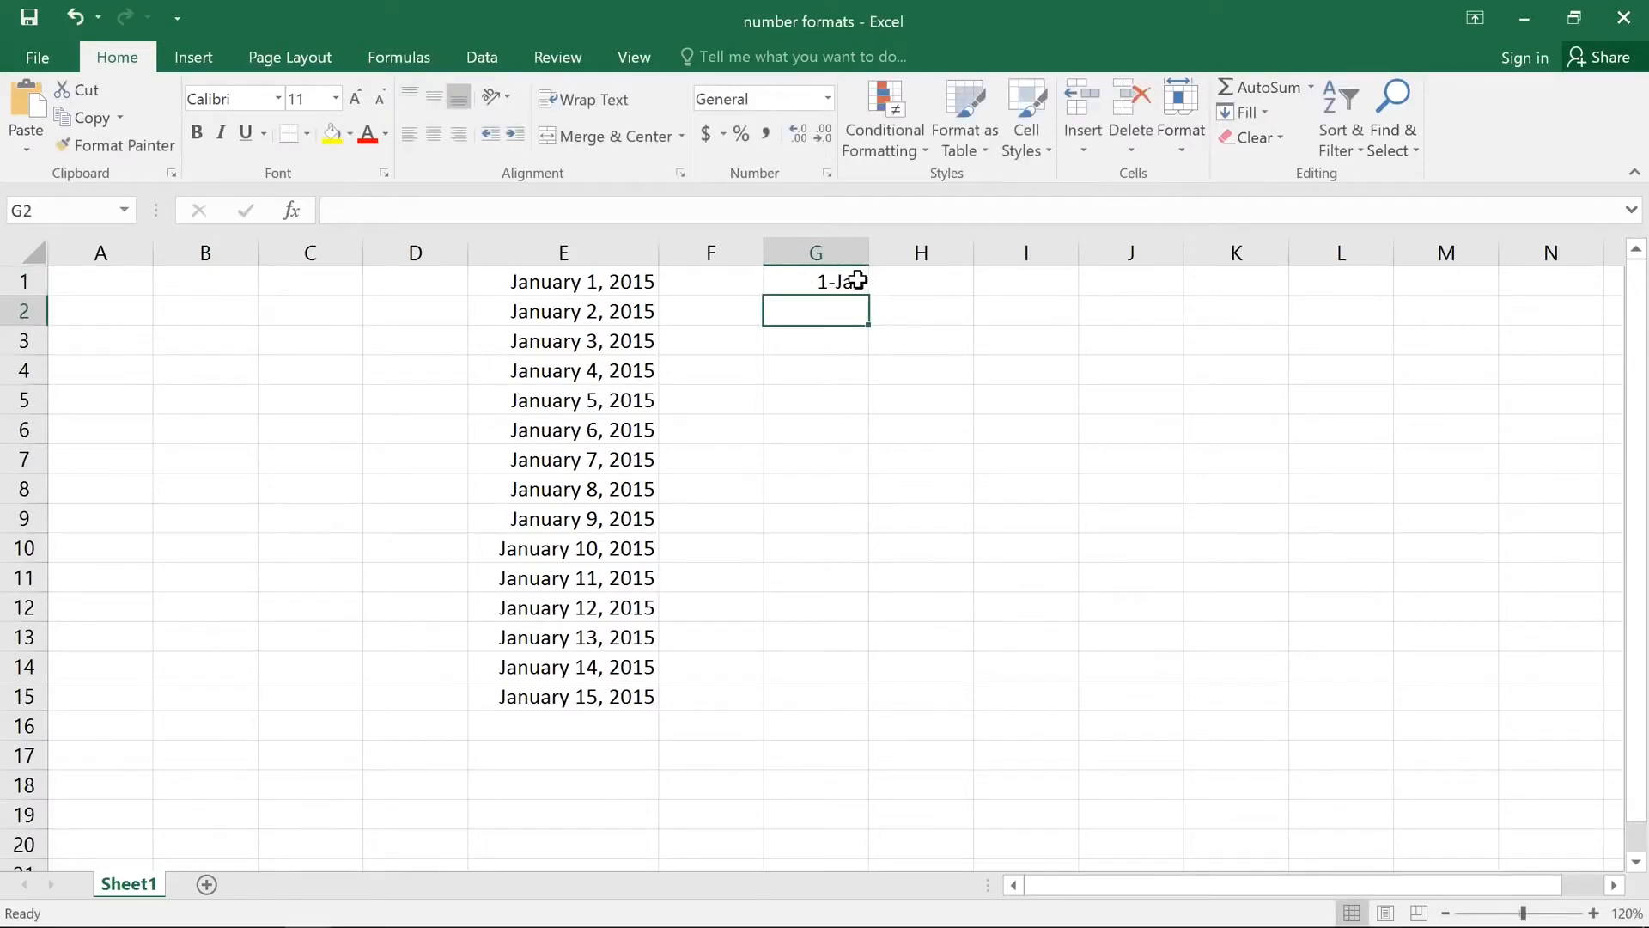
key(Up)
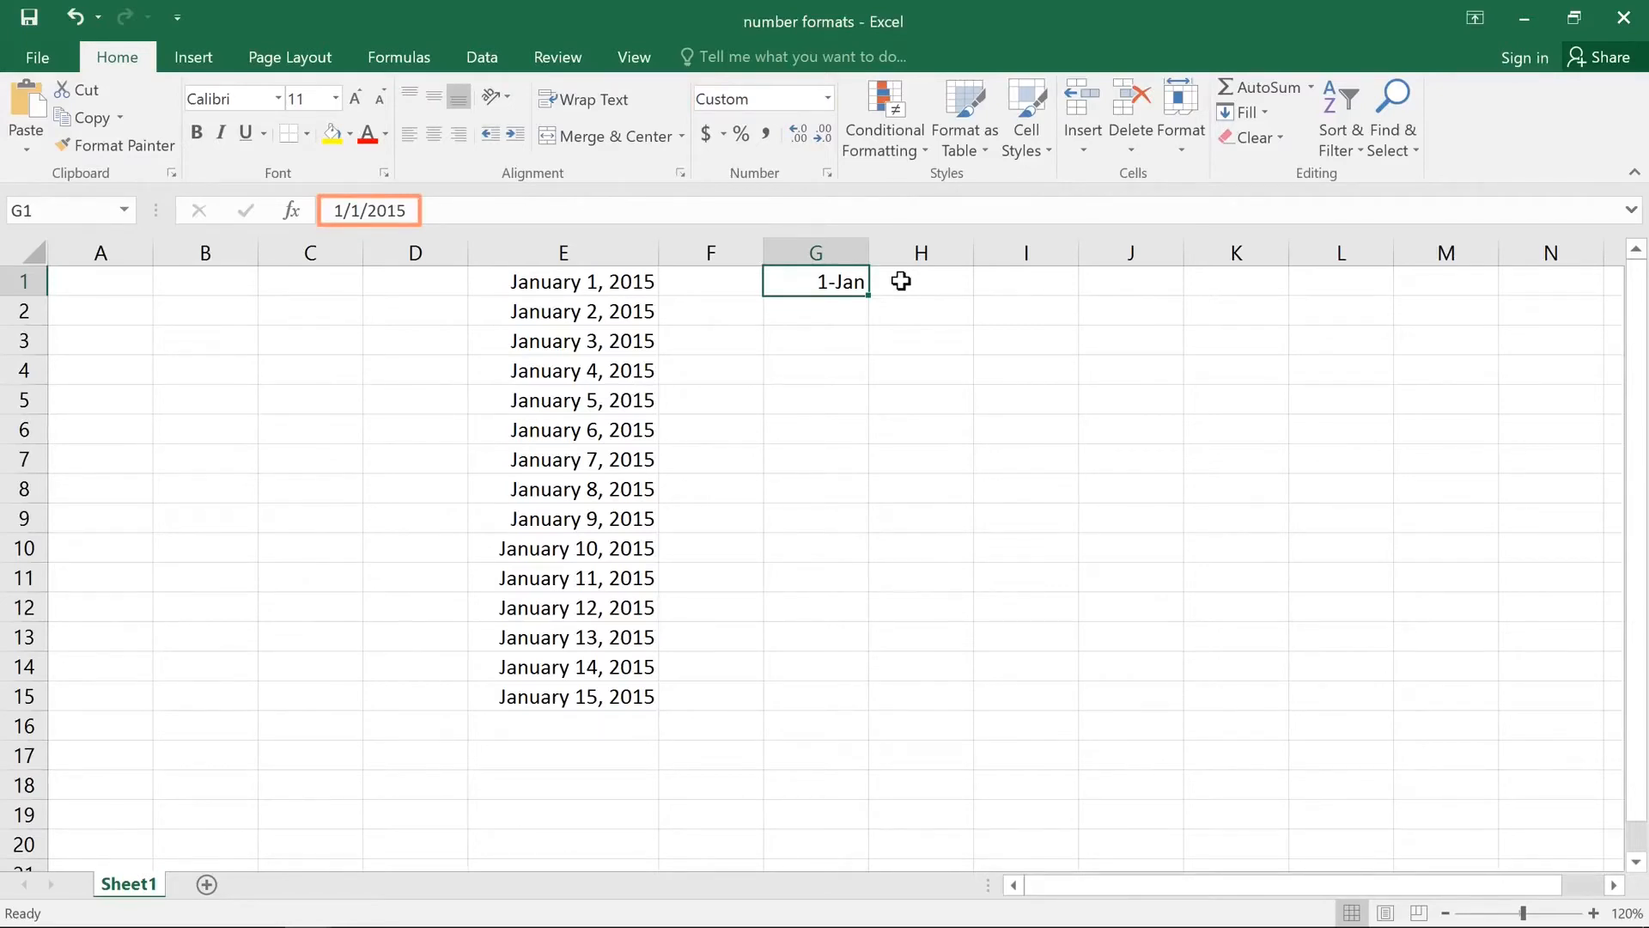
drag(867, 295, 852, 702)
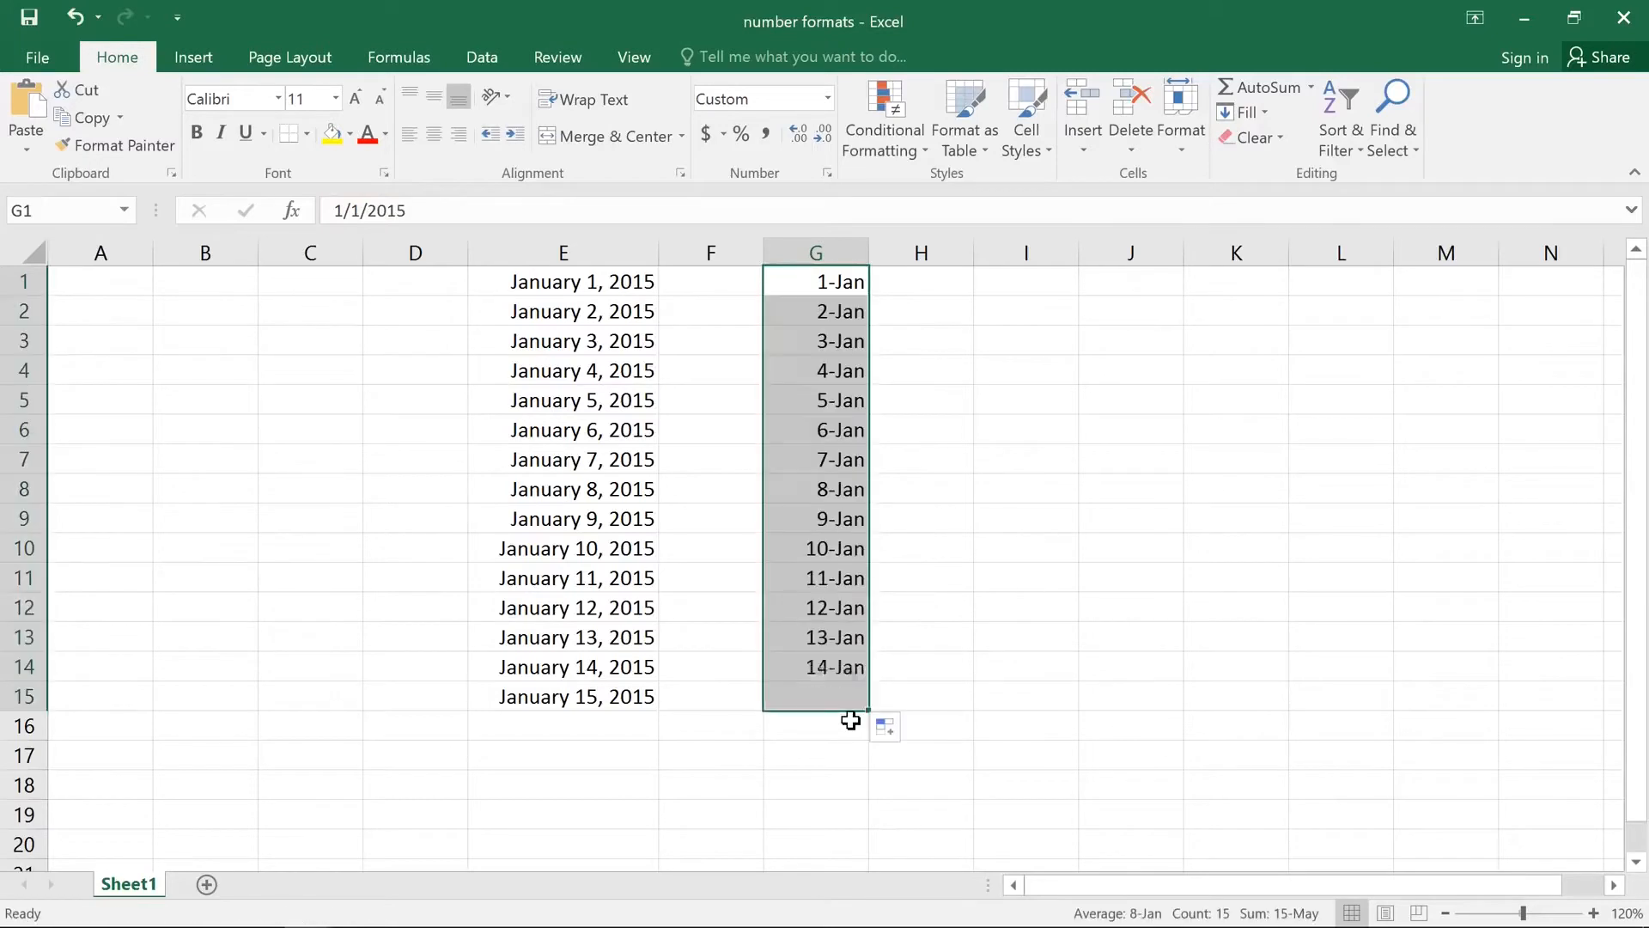
Step: Enter 8% in cell I1 and change its number format to General
click(1013, 281)
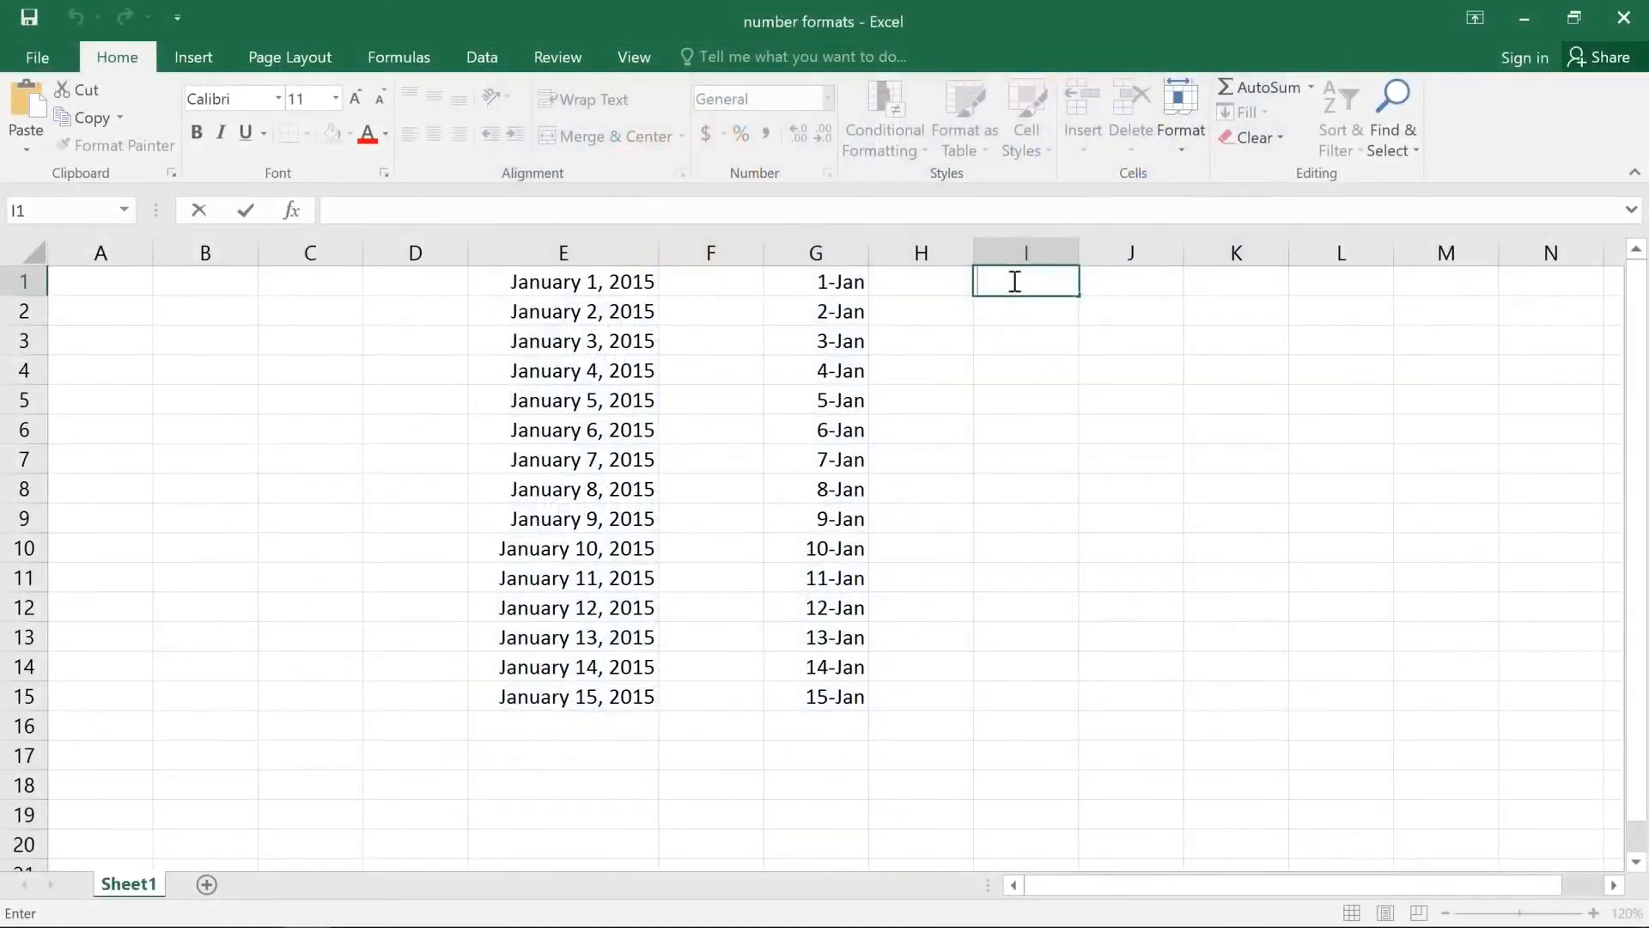
text(8%)
key(ctrl+Return)
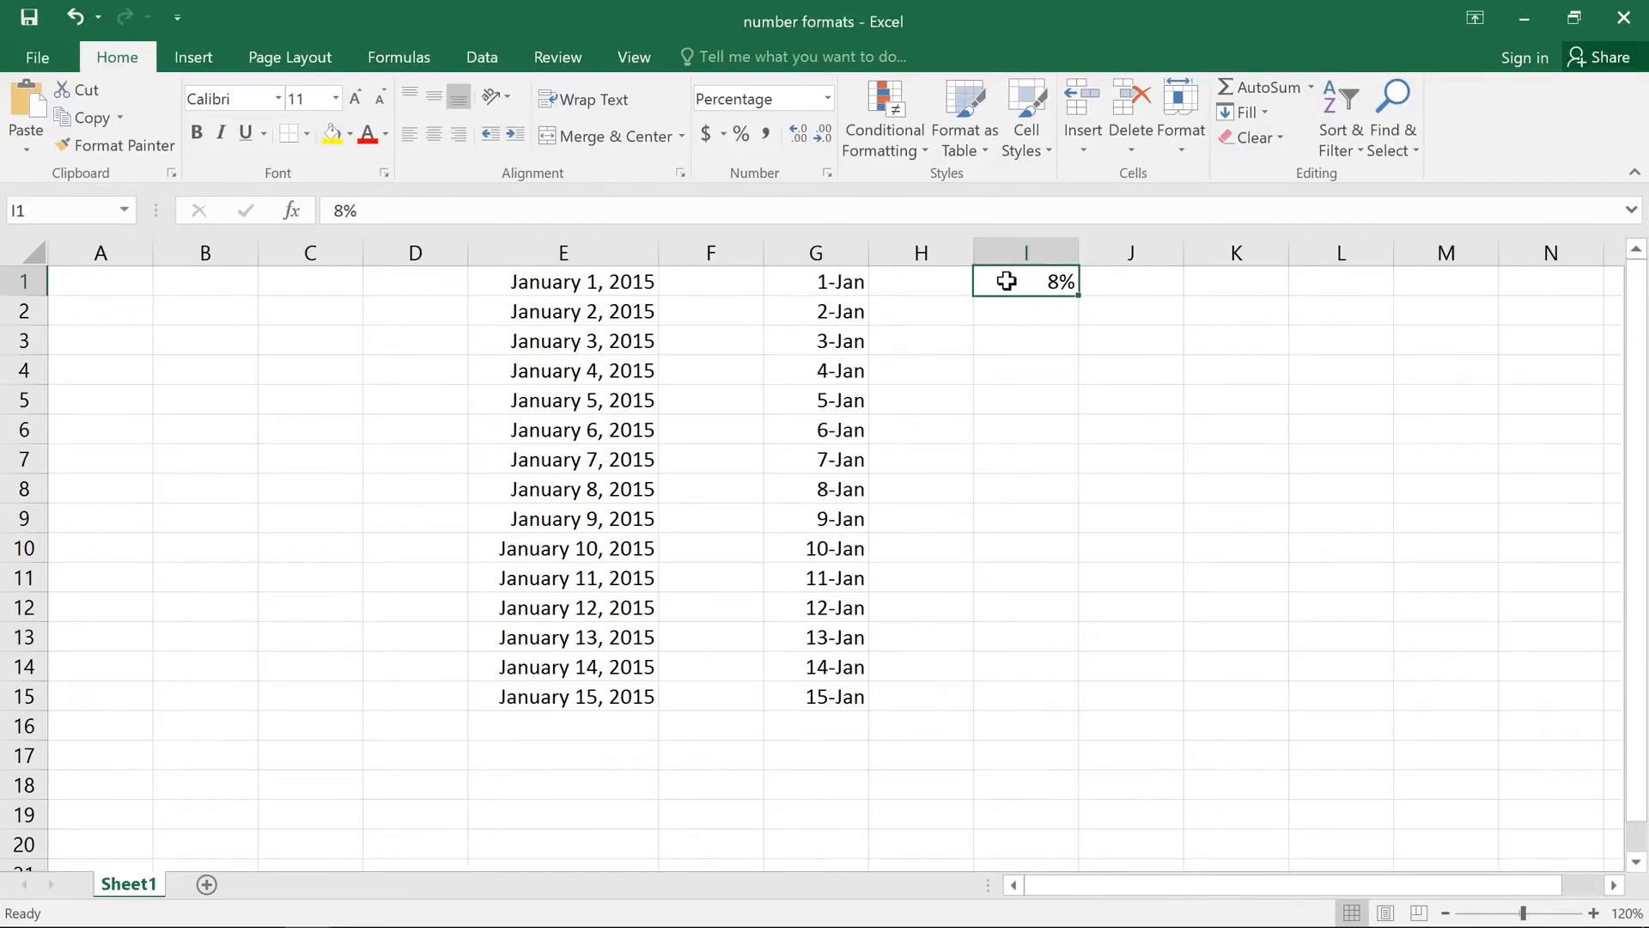
click(828, 98)
click(833, 129)
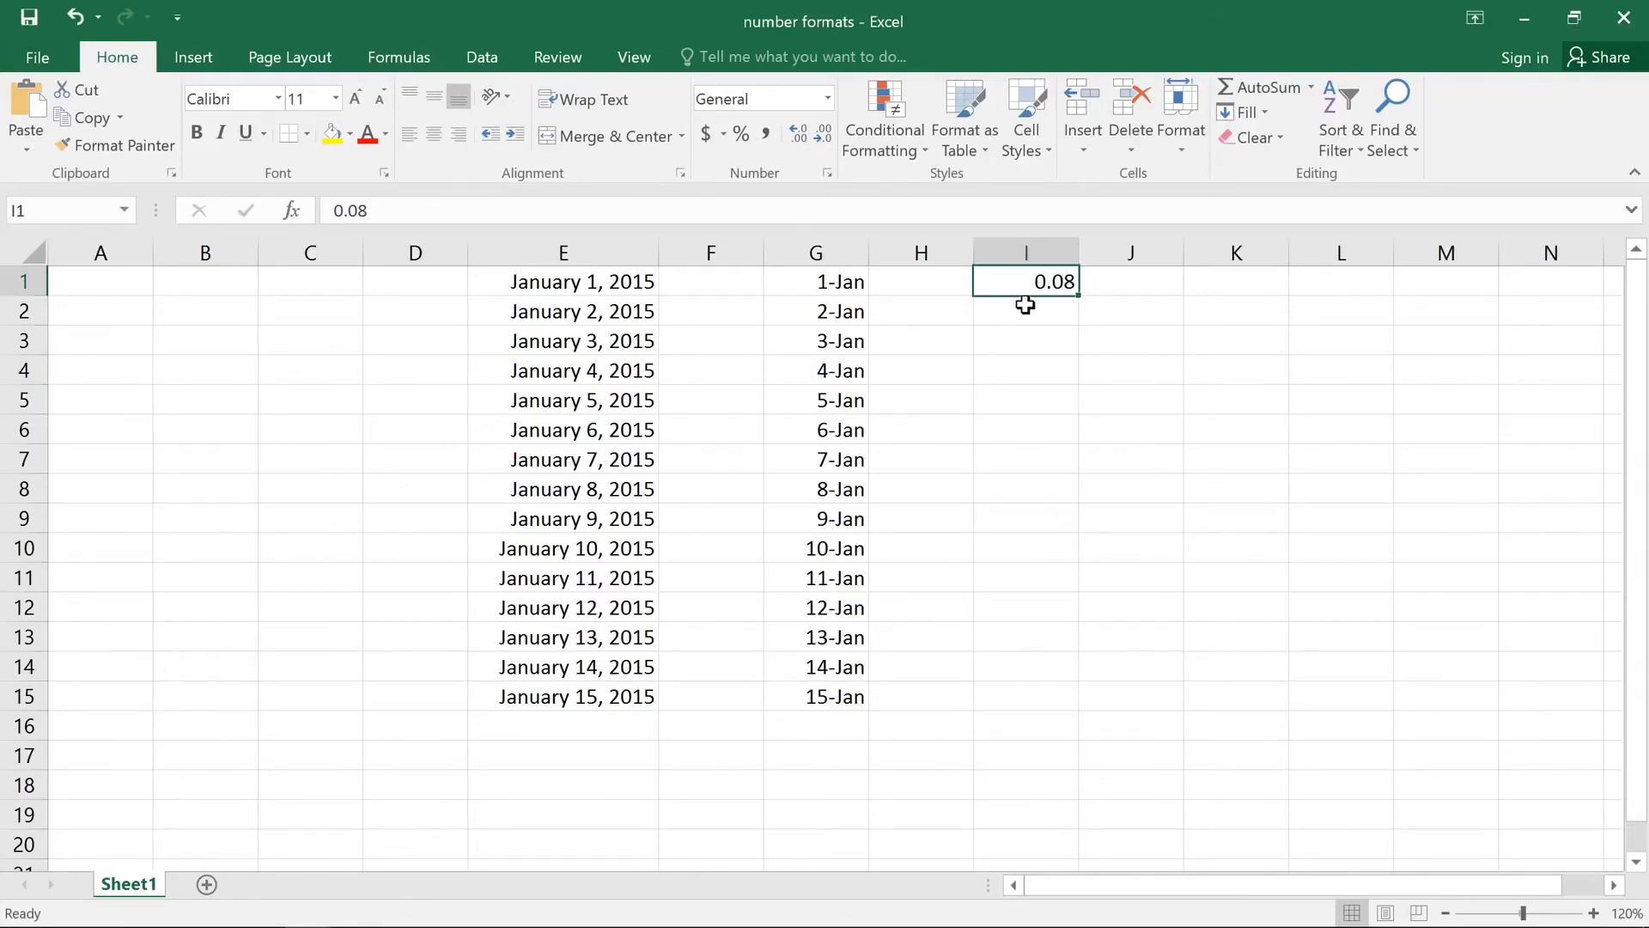
Step: Enter 8 in cell J1 and apply the percentage format to it
click(1100, 282)
text(8)
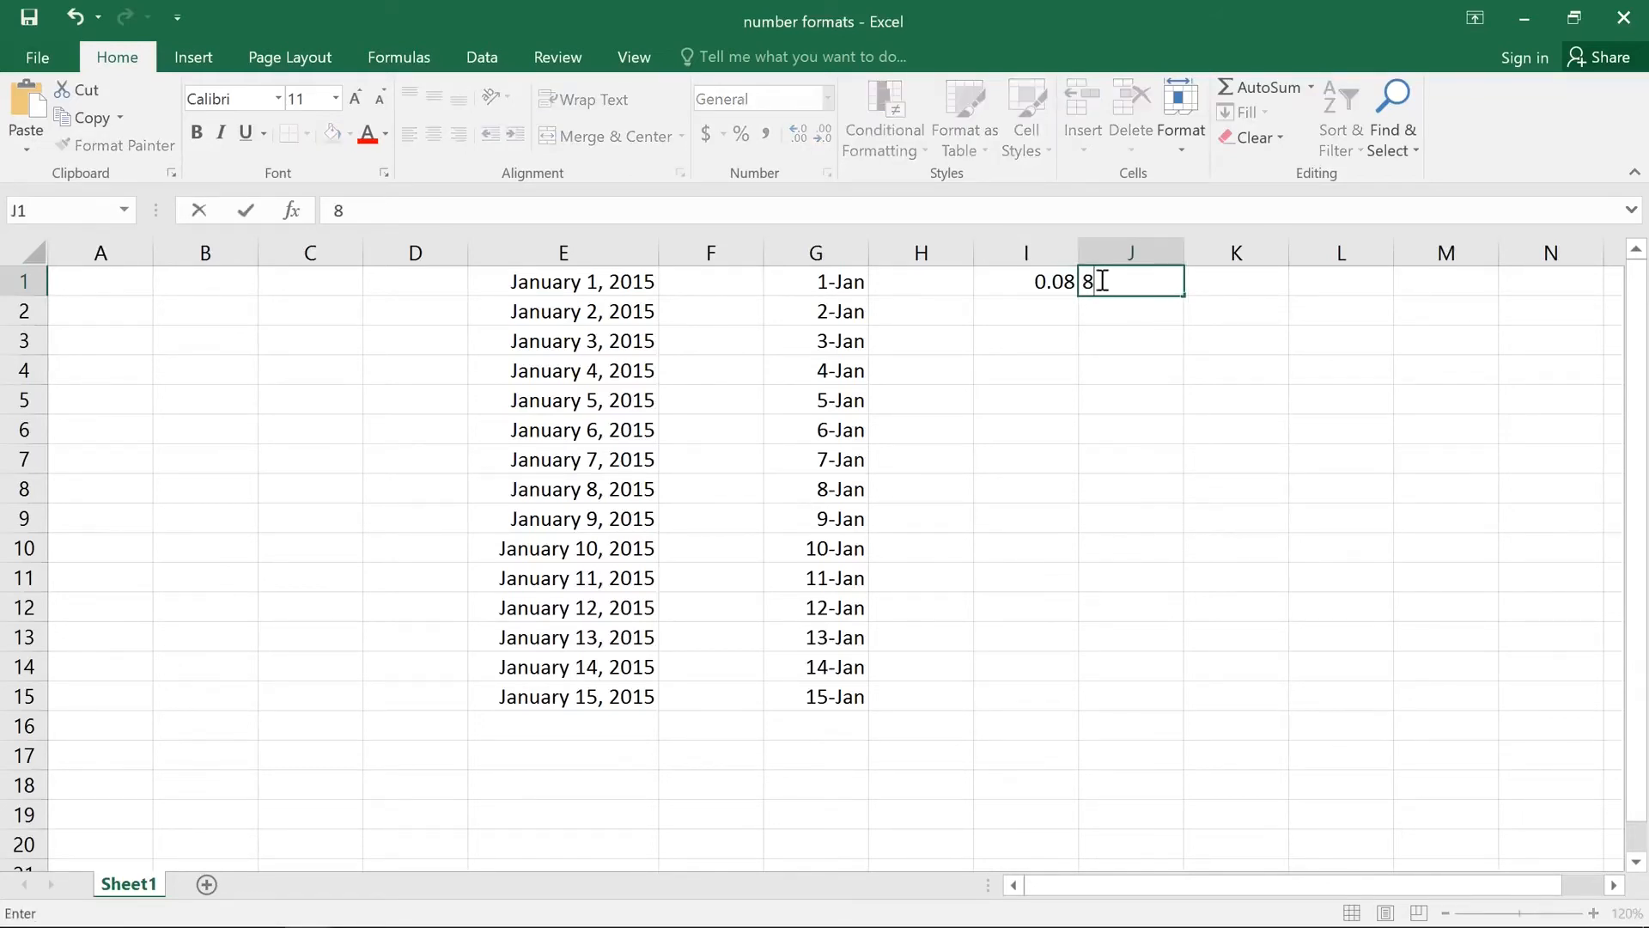
key(Return)
click(1097, 277)
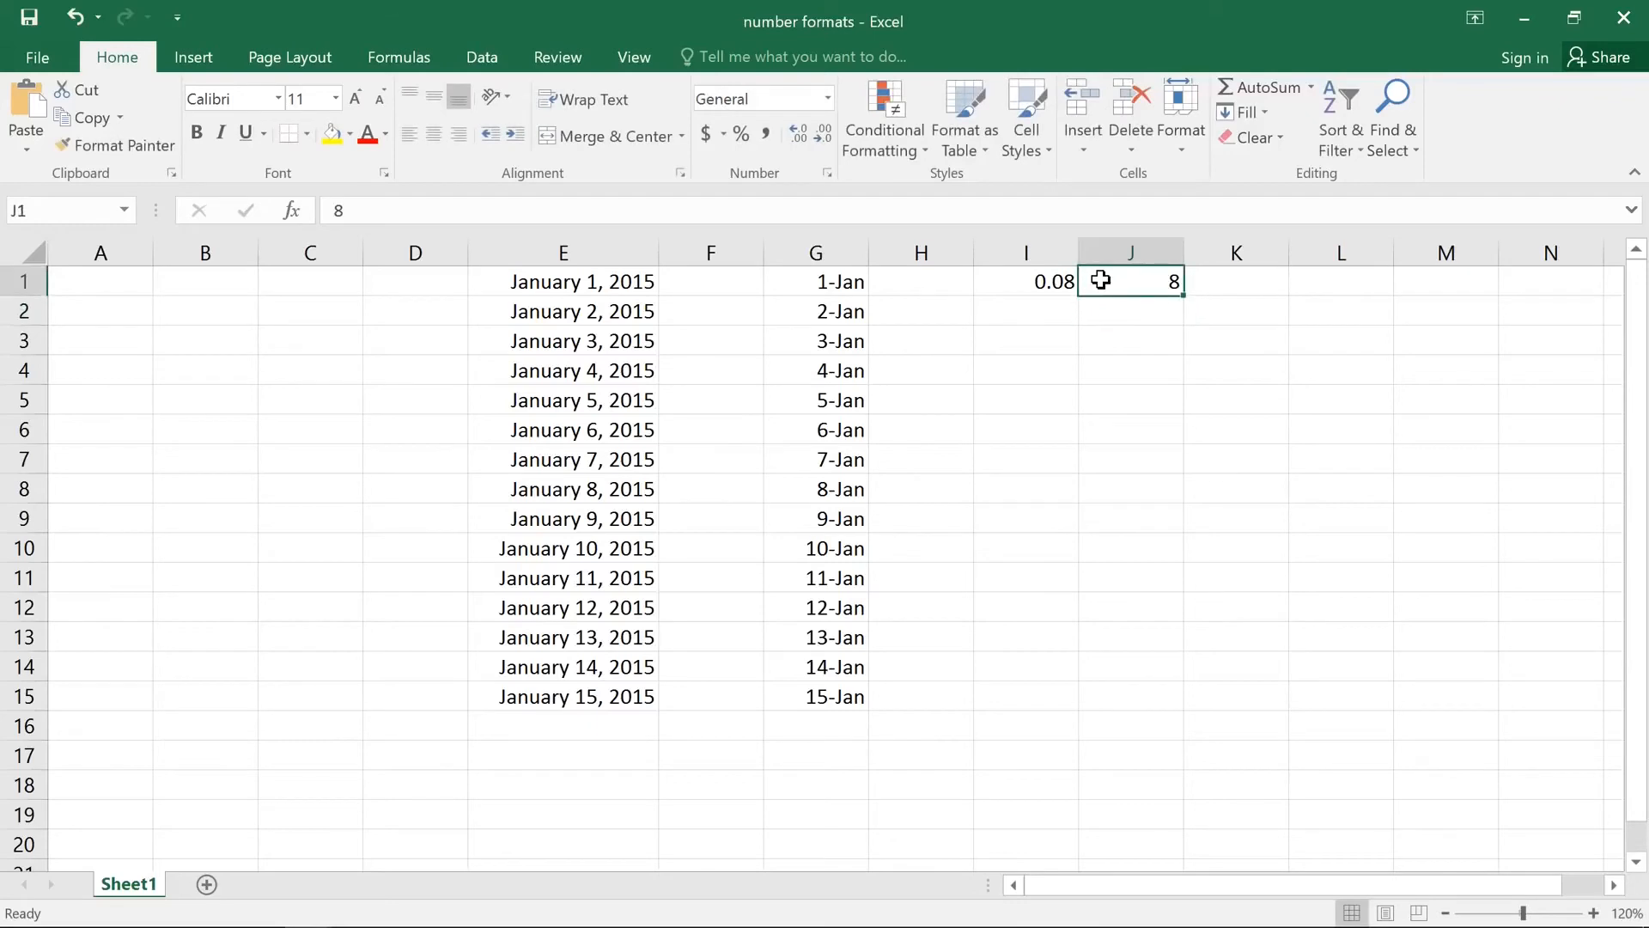
click(741, 135)
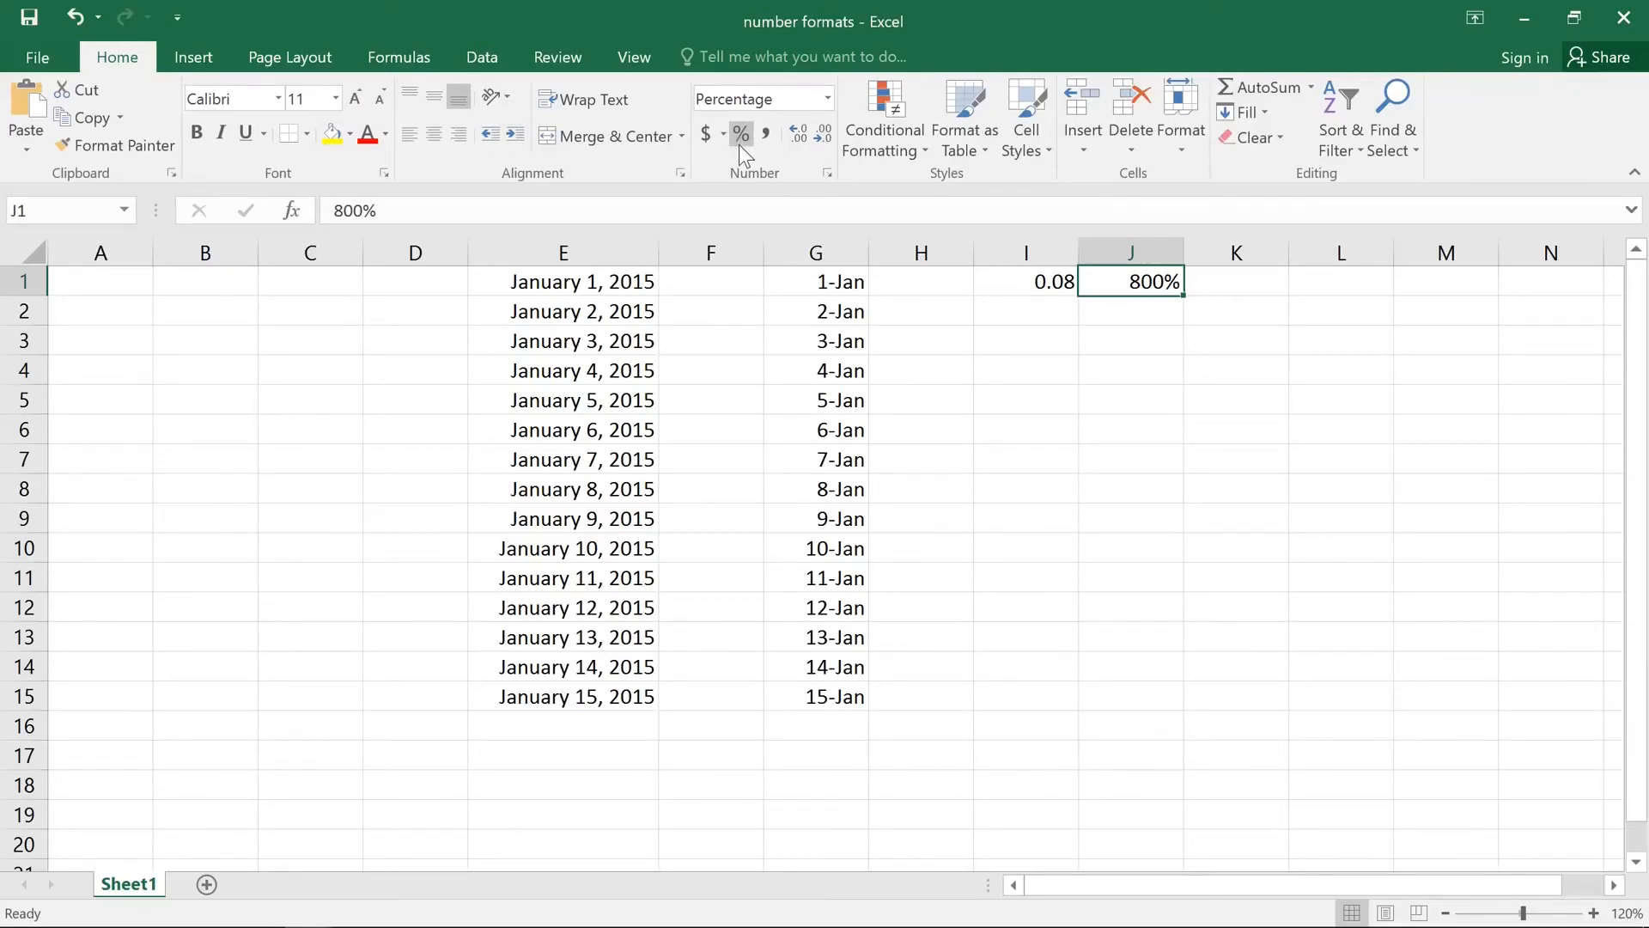
Step: Enter the currency amount $19.95 in cell L1
click(1307, 281)
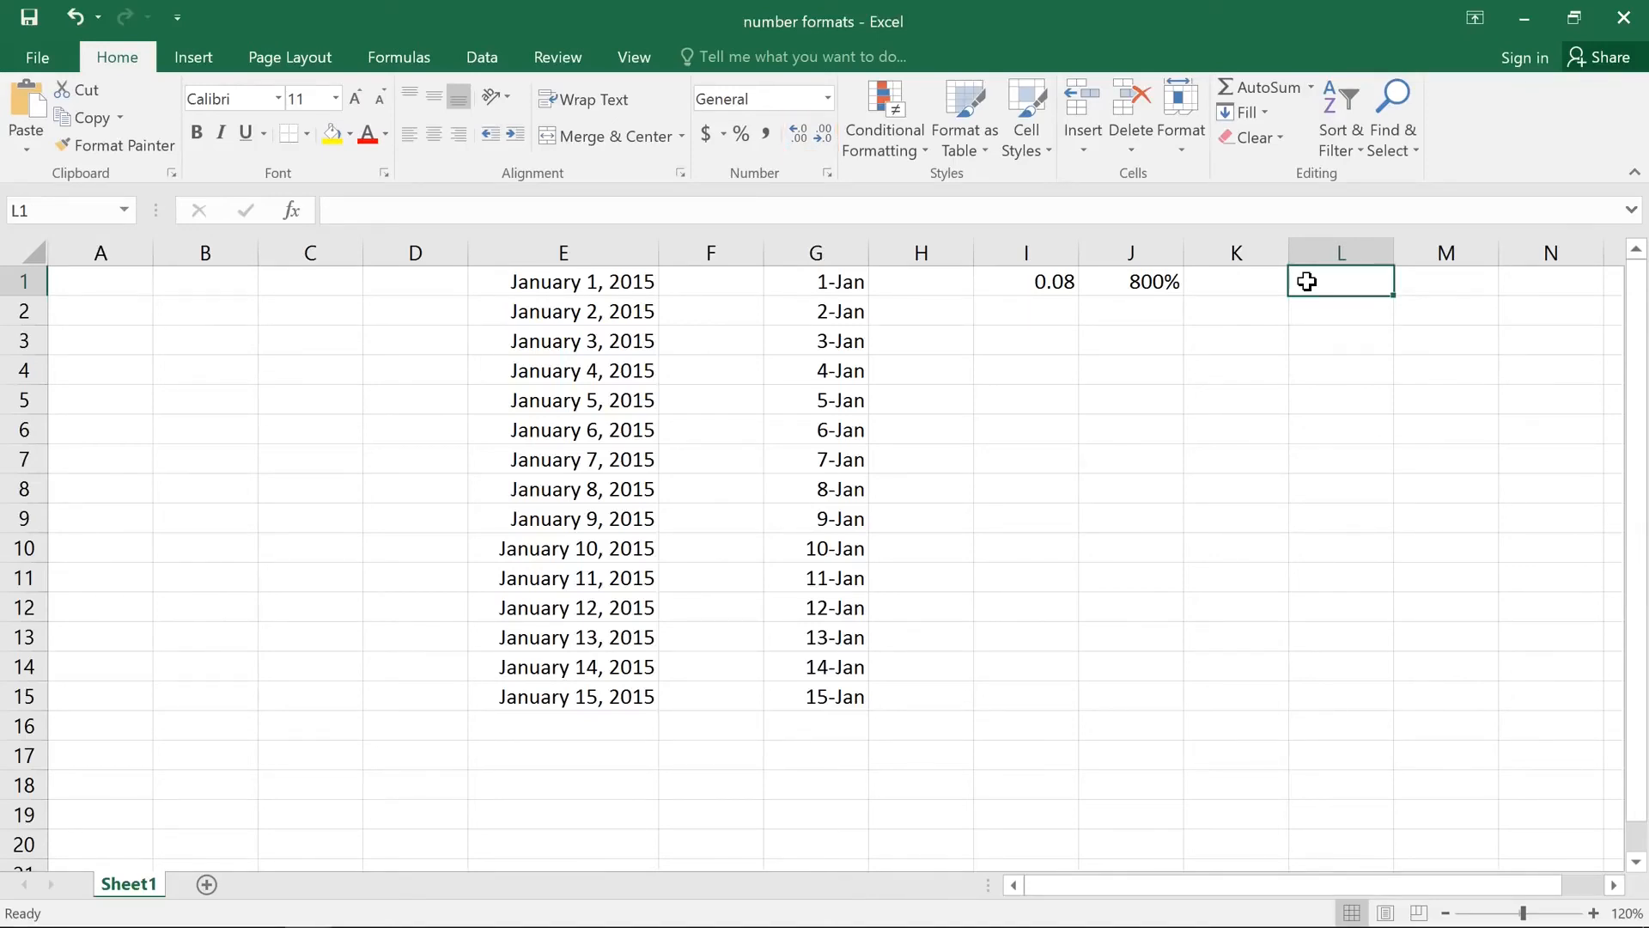
double_click(1306, 281)
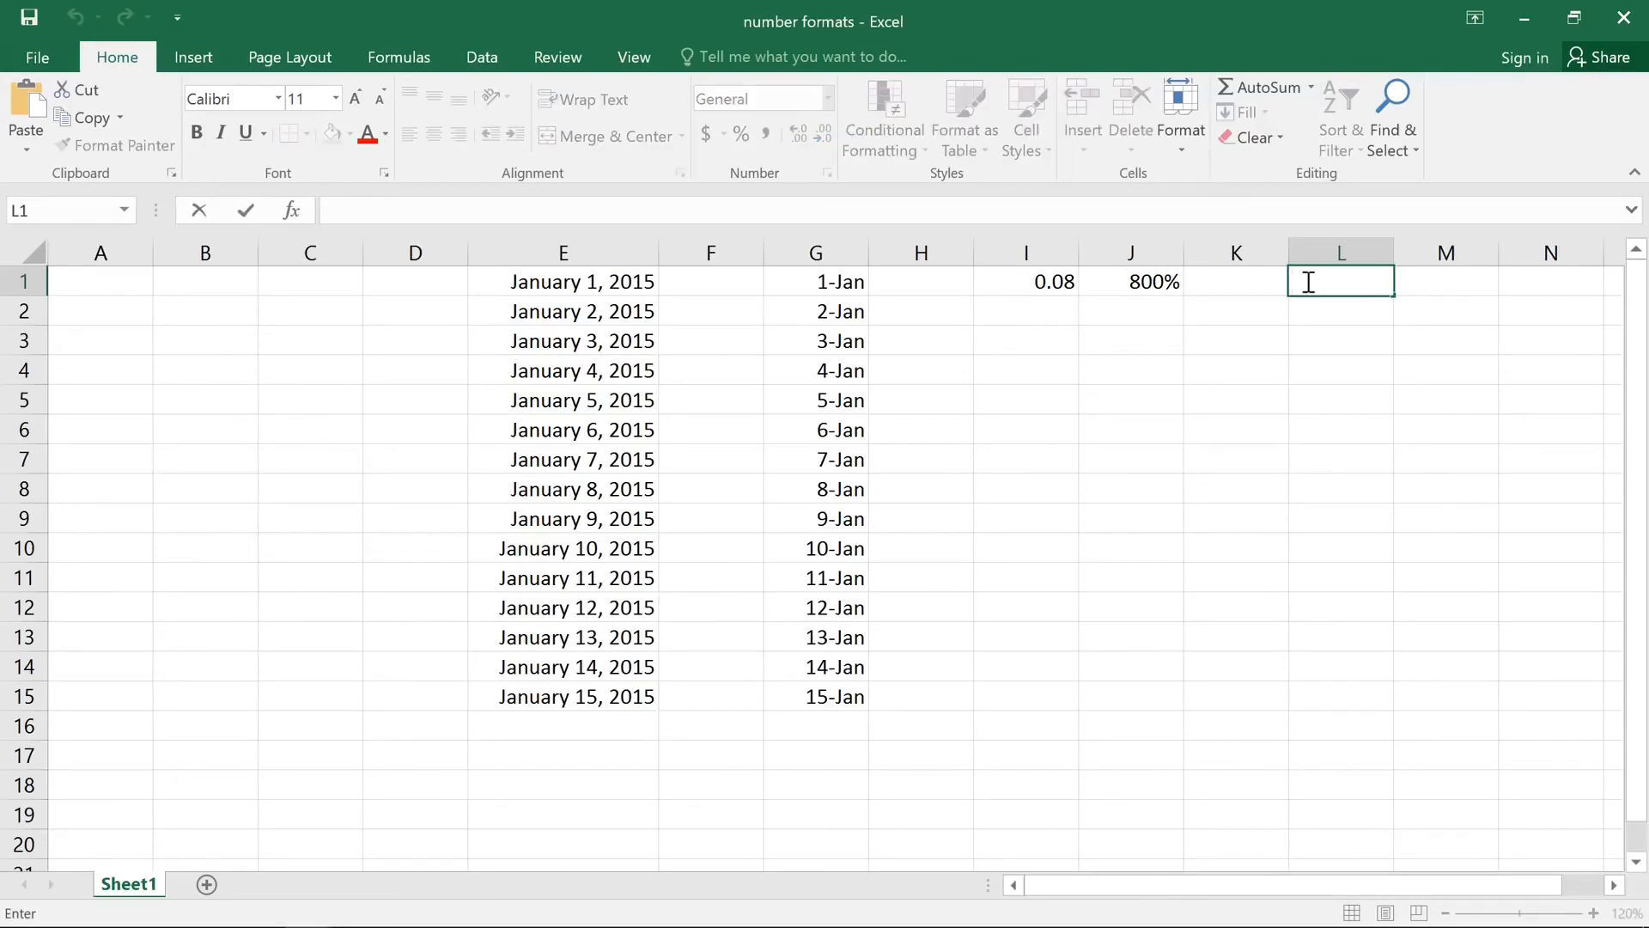
text($19.95)
key(Return)
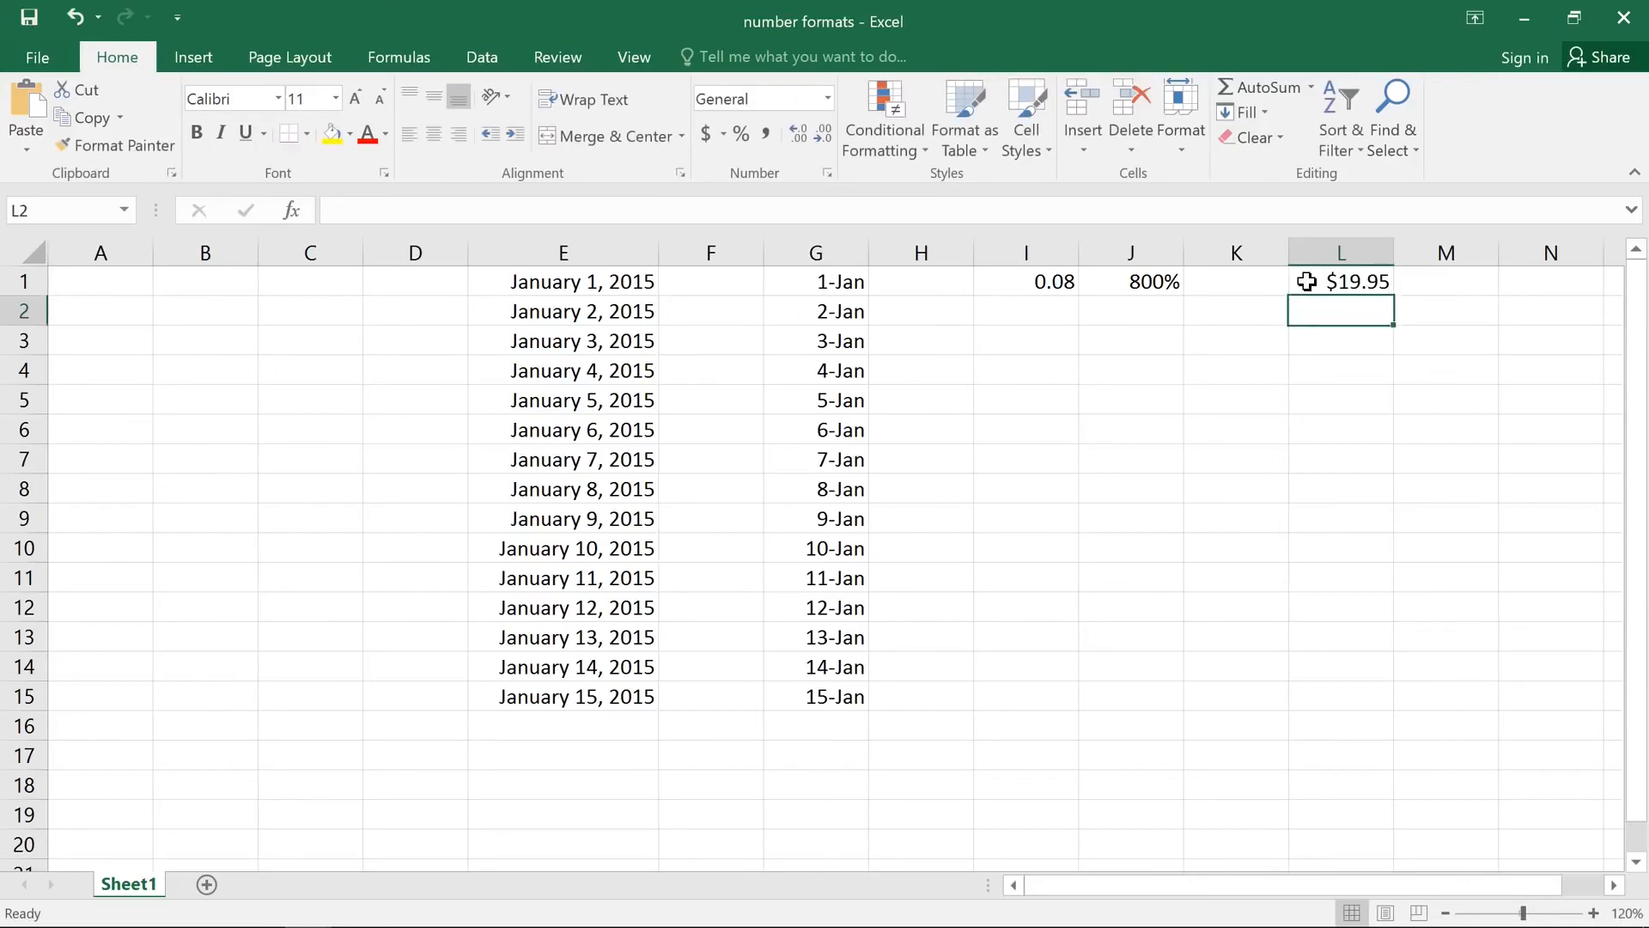
Step: Increase the decimal places shown for the amount in L1 by two, and reduce them to zero
click(1307, 282)
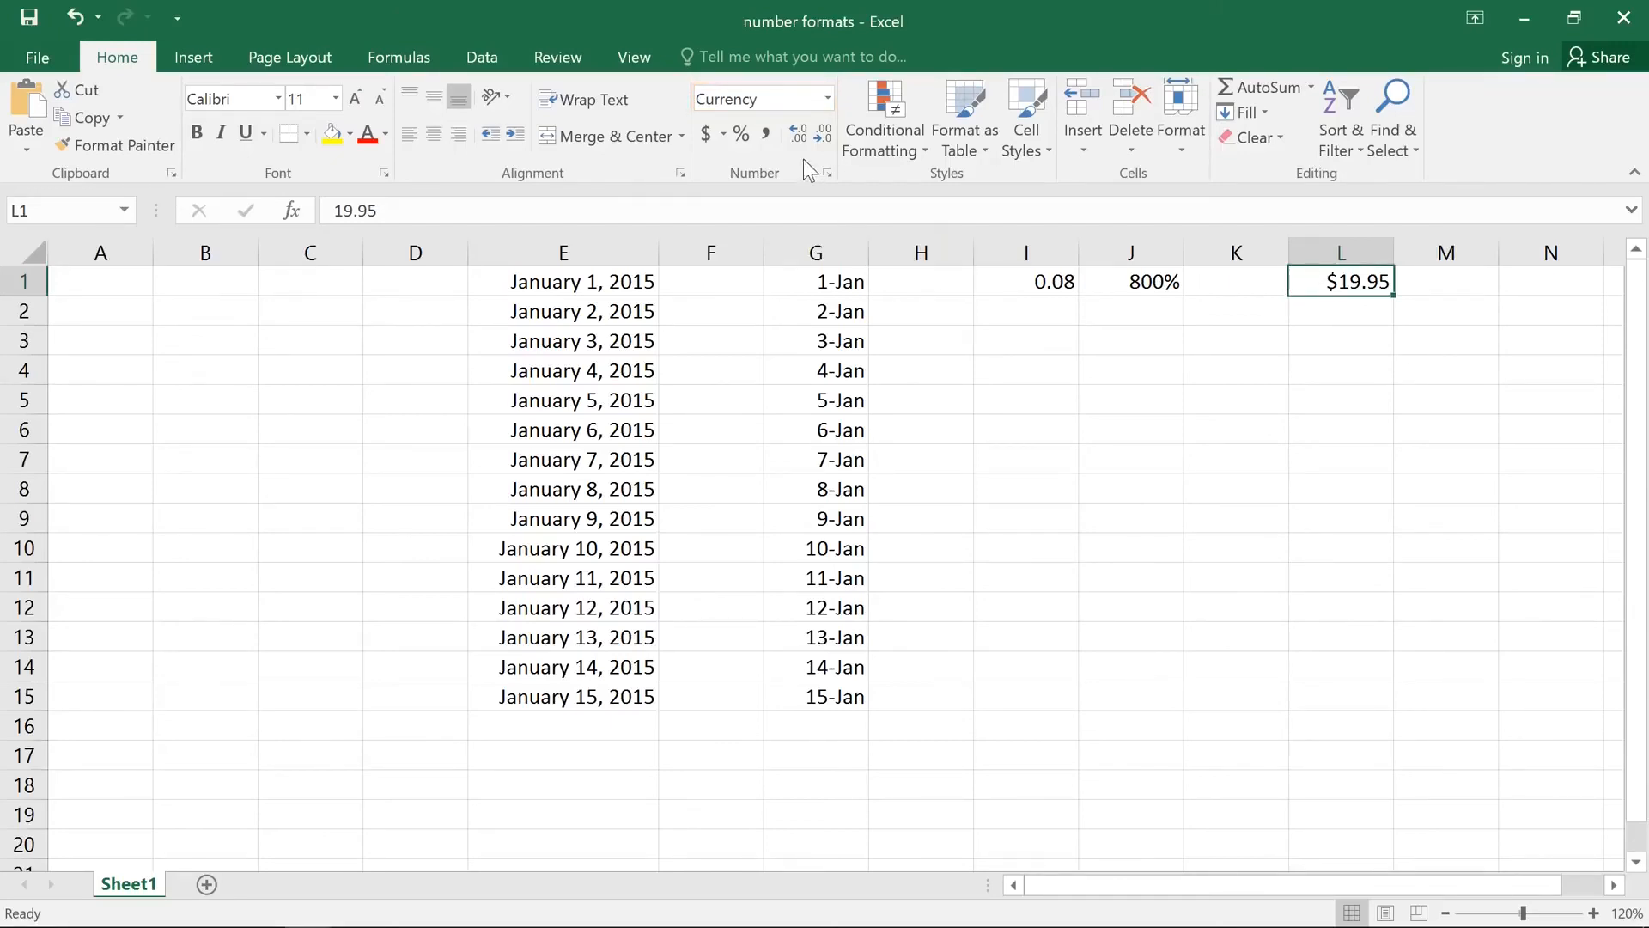
click(799, 135)
click(799, 134)
click(818, 140)
click(818, 140)
click(817, 137)
click(817, 137)
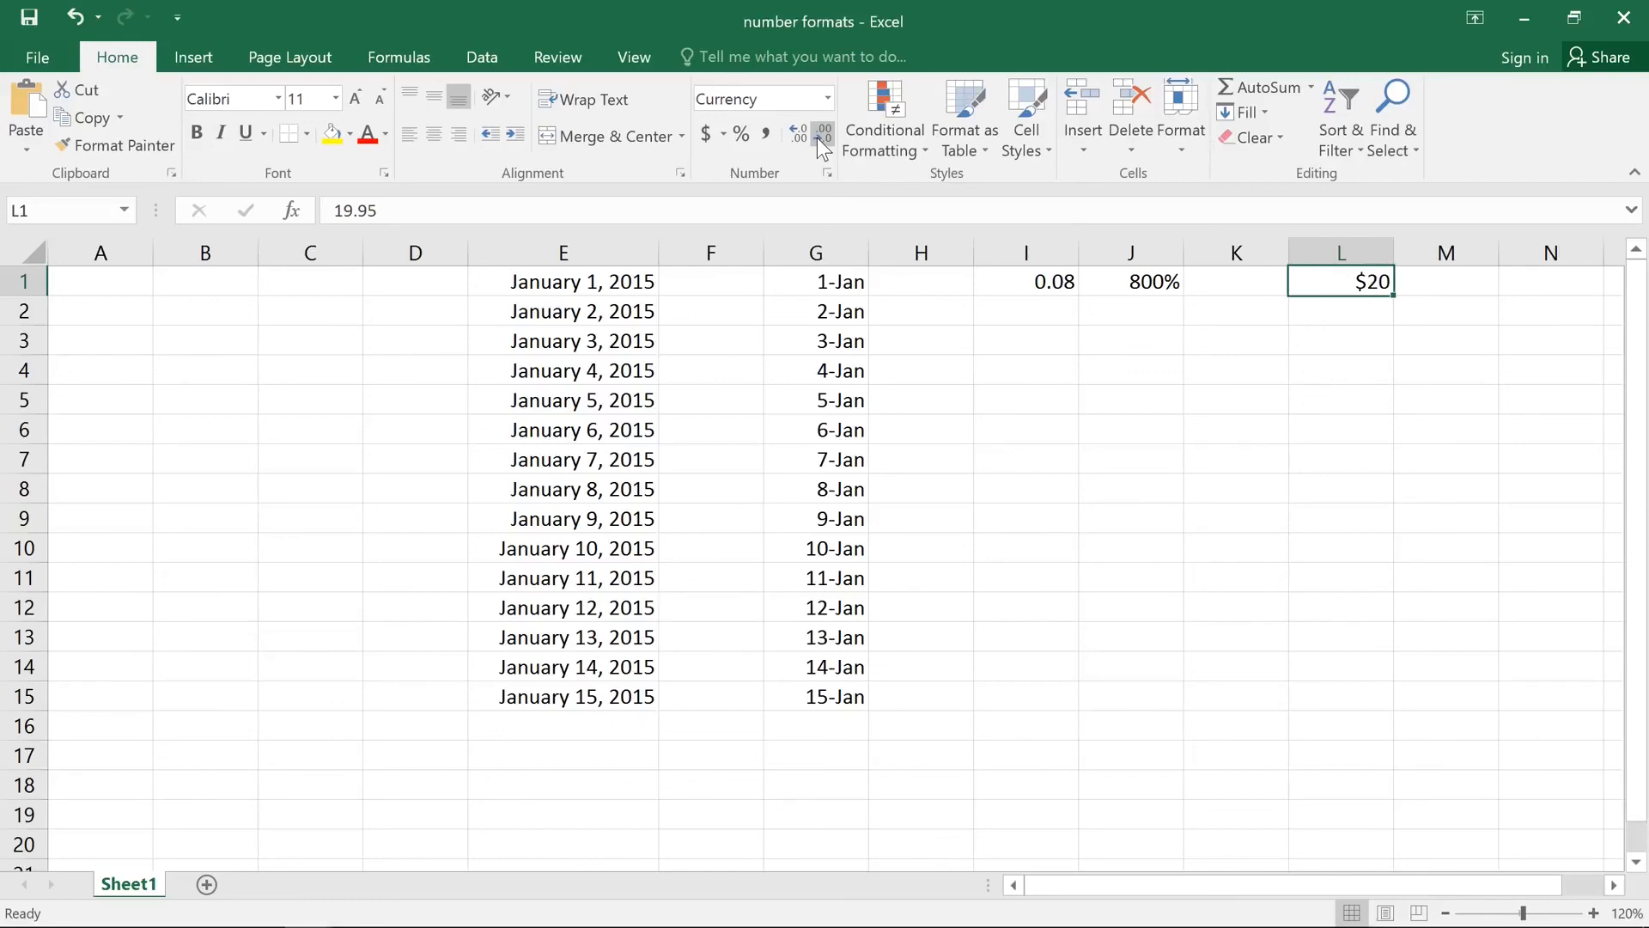